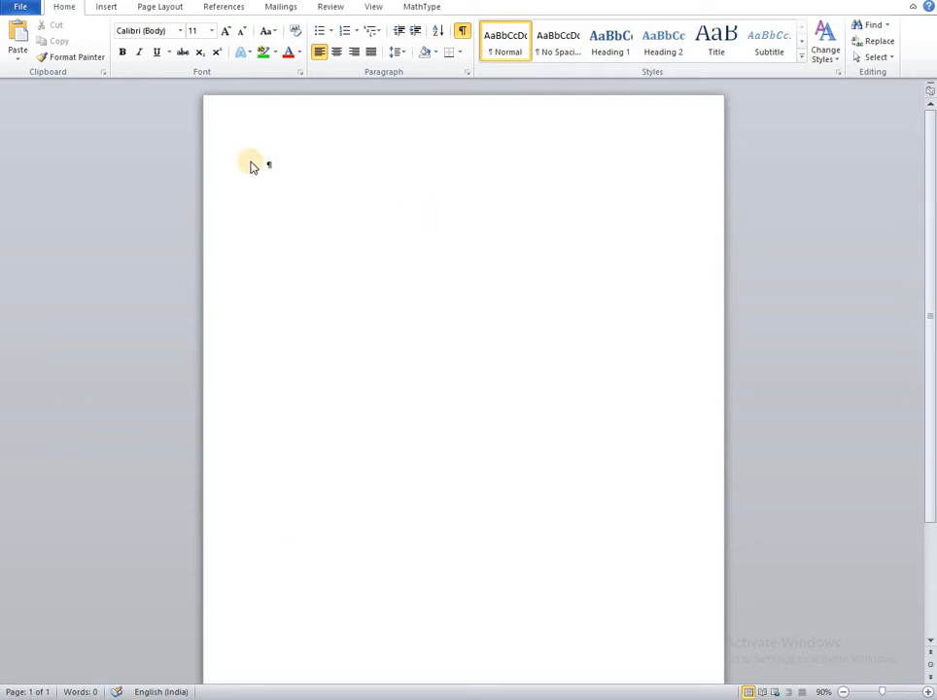
Show the list of styles, enter the text "heading" on the blank page and apply the Heading 1 style to it
key("ctrl+alt+shift+s")
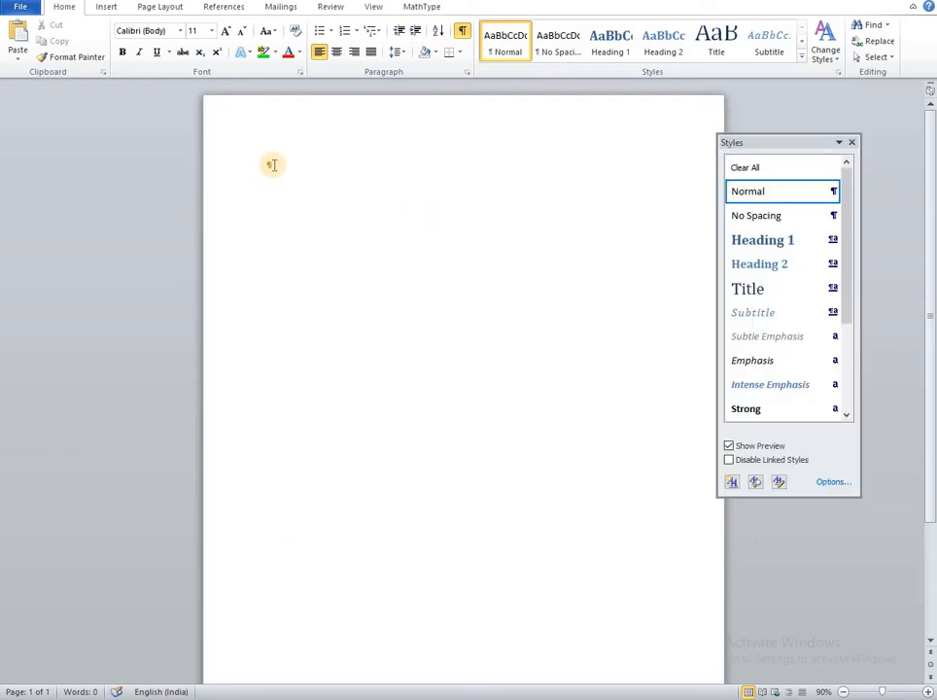
type("heading")
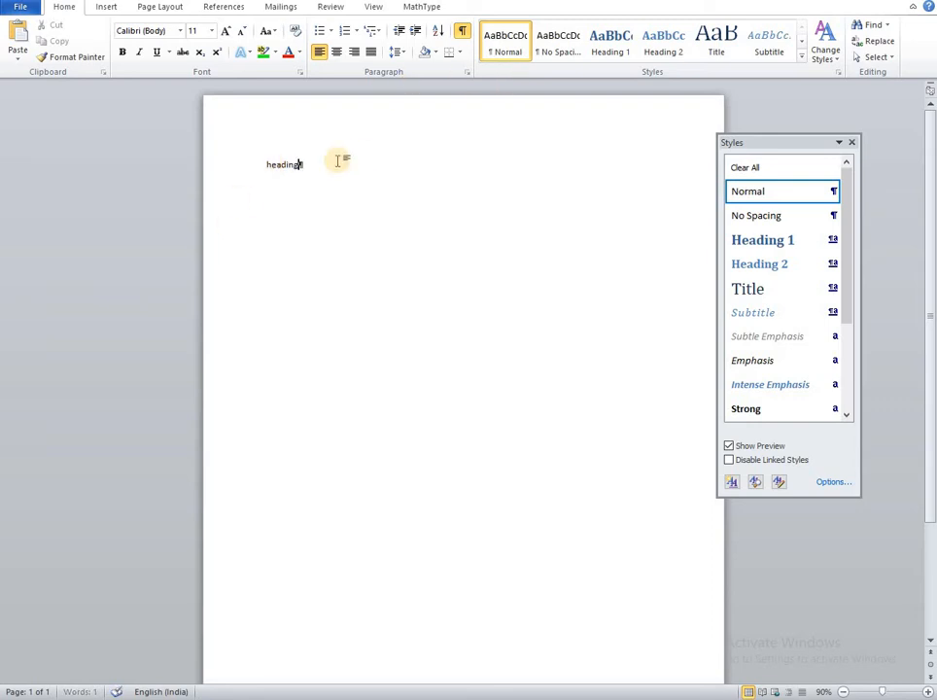
key("ctrl+a")
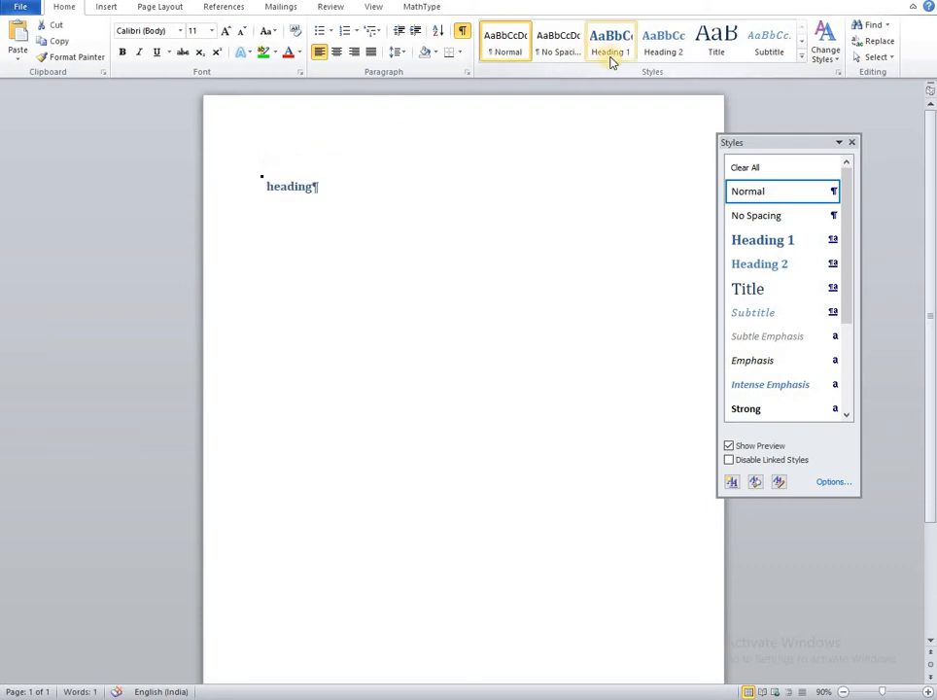
left_click(610, 43)
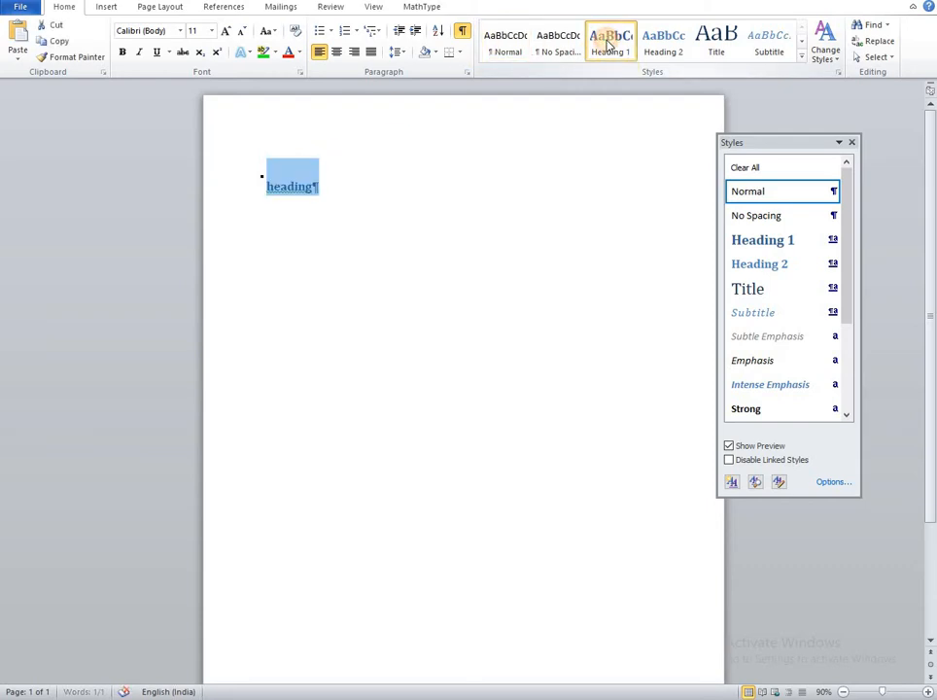
left_click(304, 182)
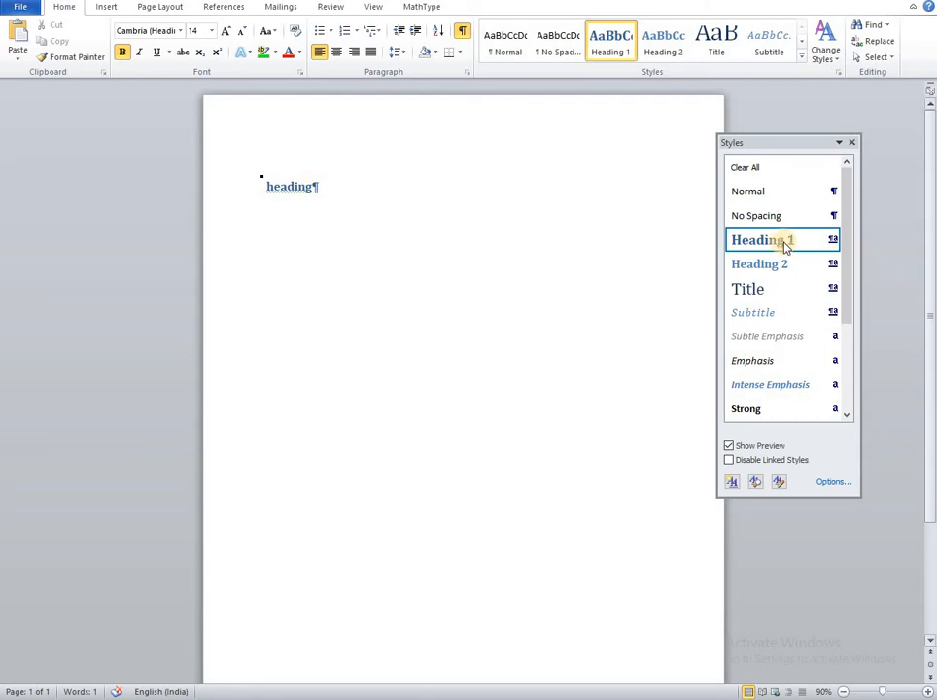
Examine the Heading 1 style's modification settings, including its font sizes and further format categories, and close them without changes
left_click(832, 240)
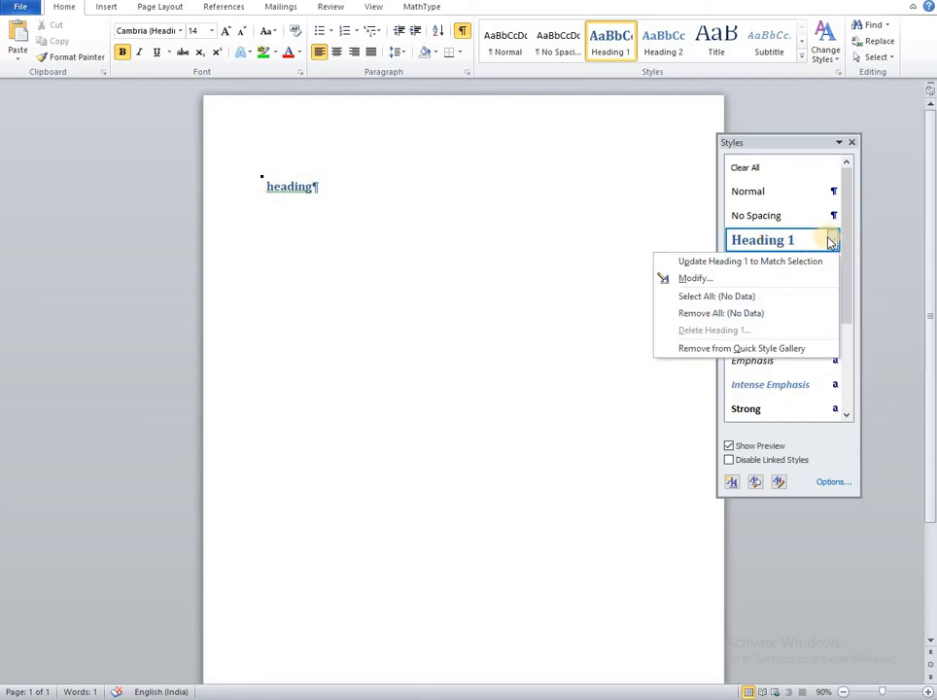
left_click(438, 249)
mouse_move(779, 249)
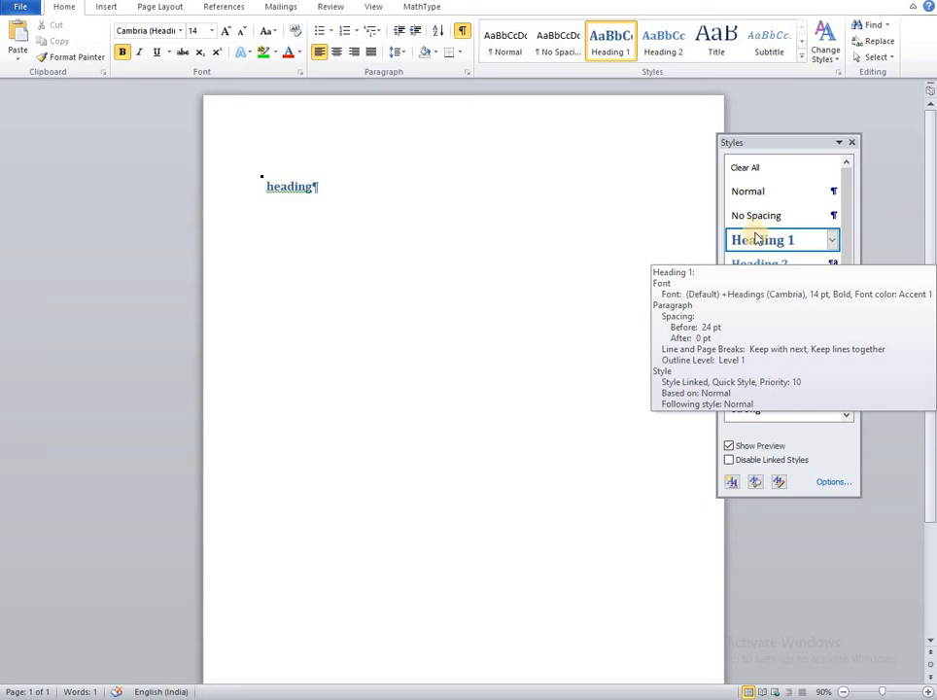
right_click(761, 243)
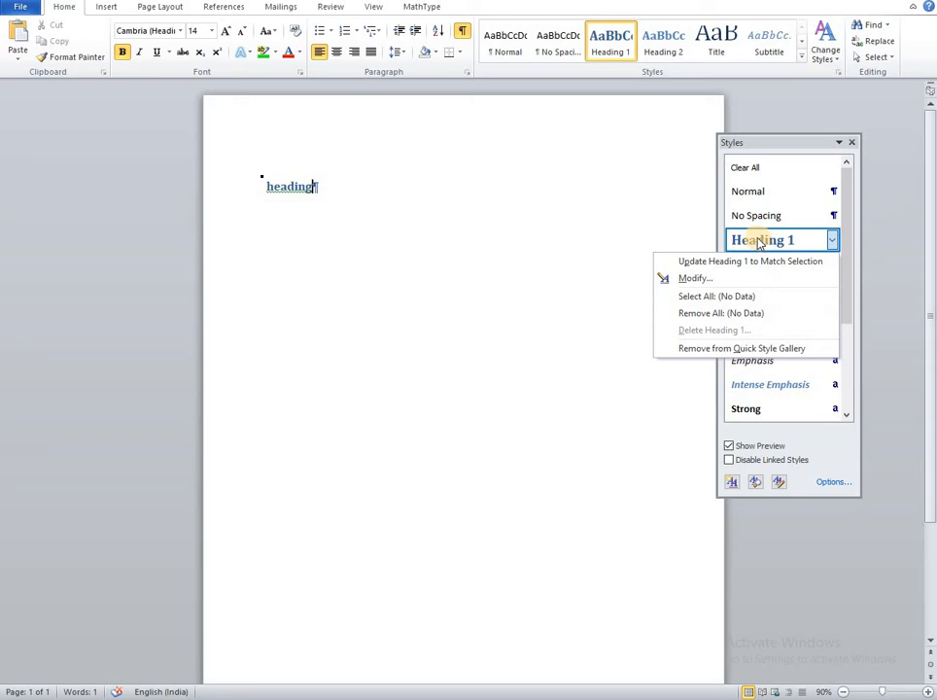
left_click(696, 279)
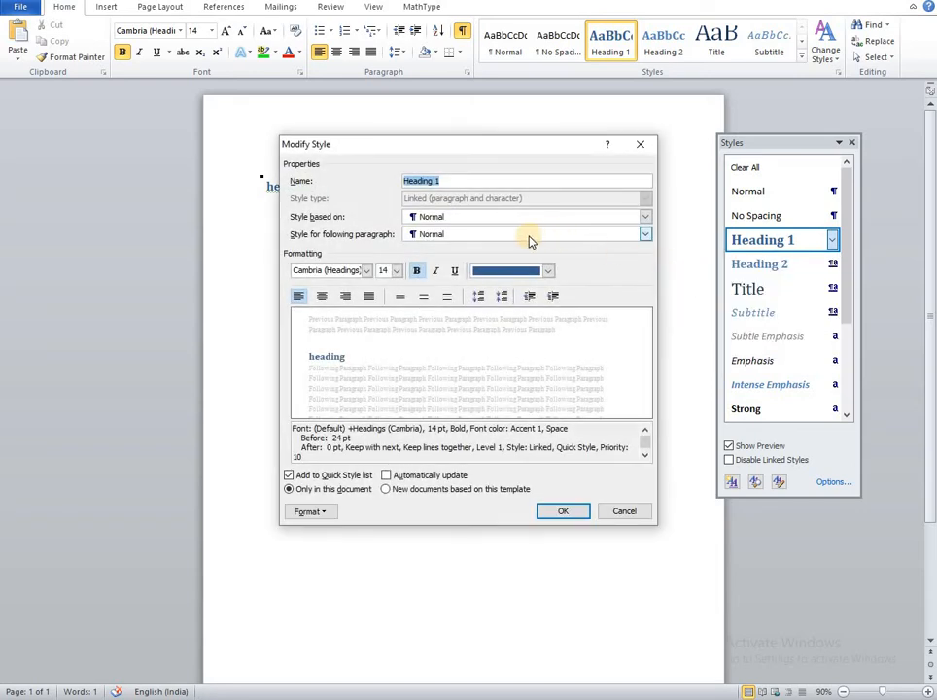
left_click(396, 271)
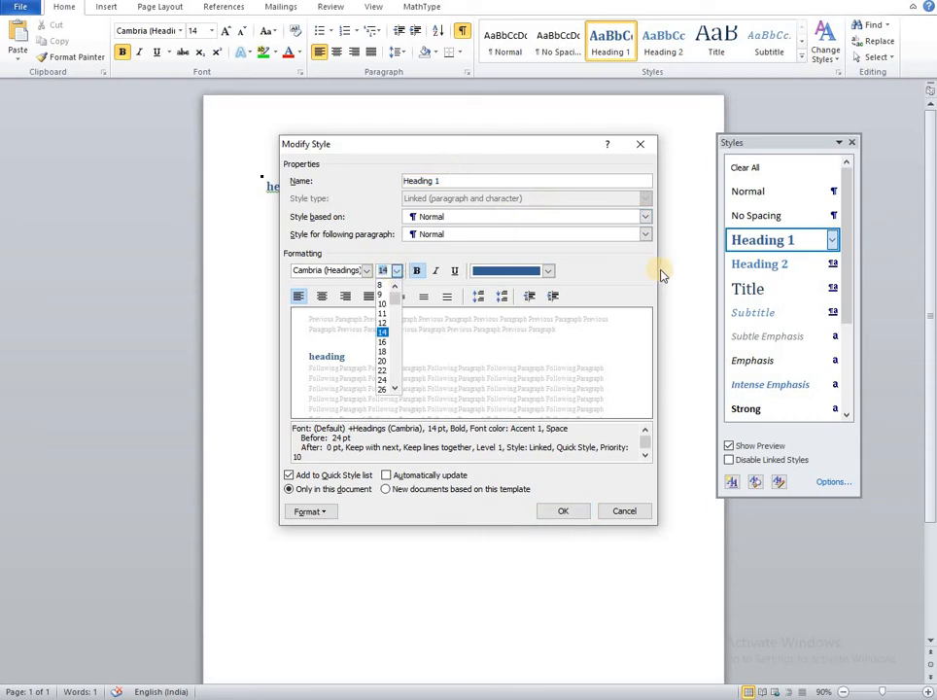
left_click(637, 280)
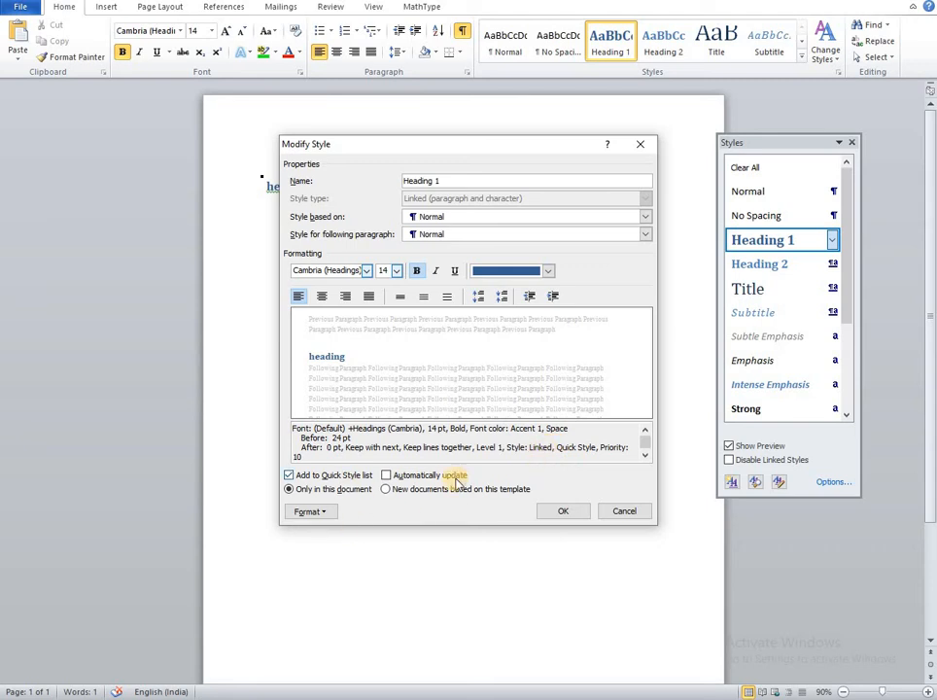
left_click(323, 517)
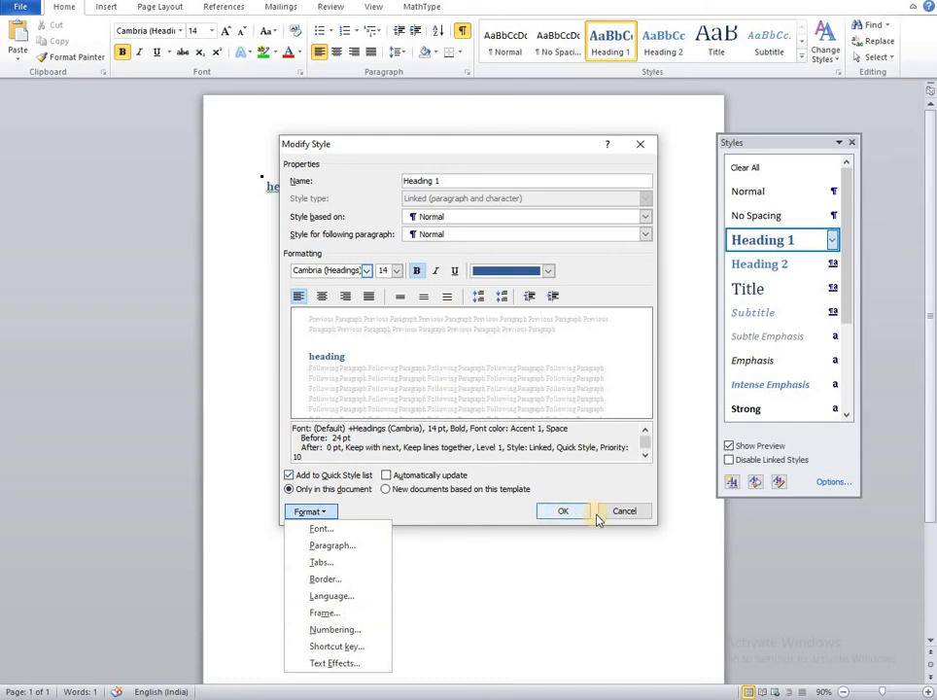
left_click(564, 512)
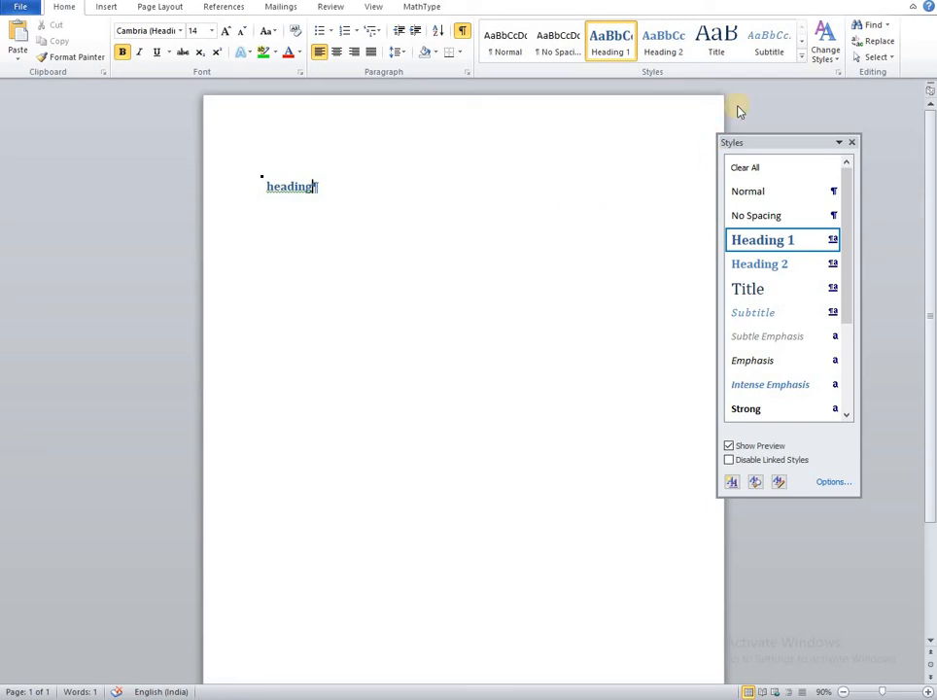
Start a new quick style named Test from the heading's formatting and open its full settings
left_click(803, 61)
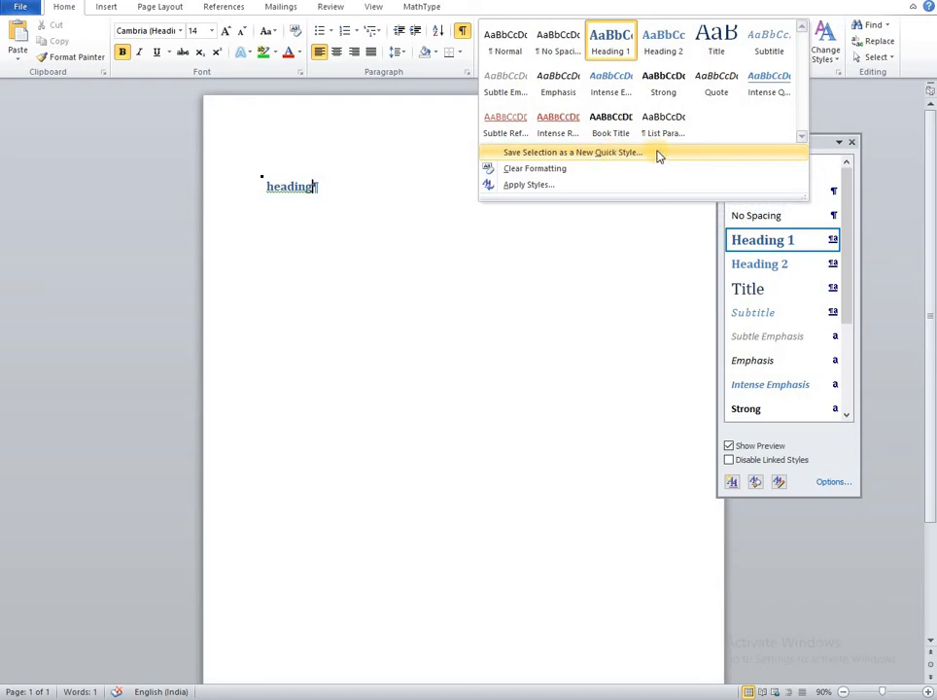
left_click(606, 154)
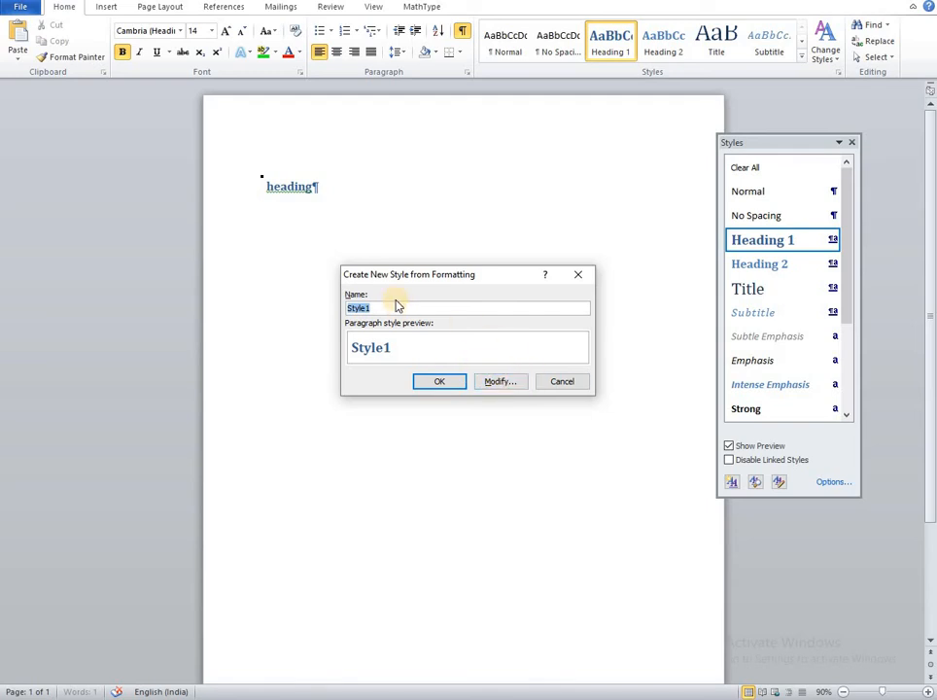
key("BackSpace")
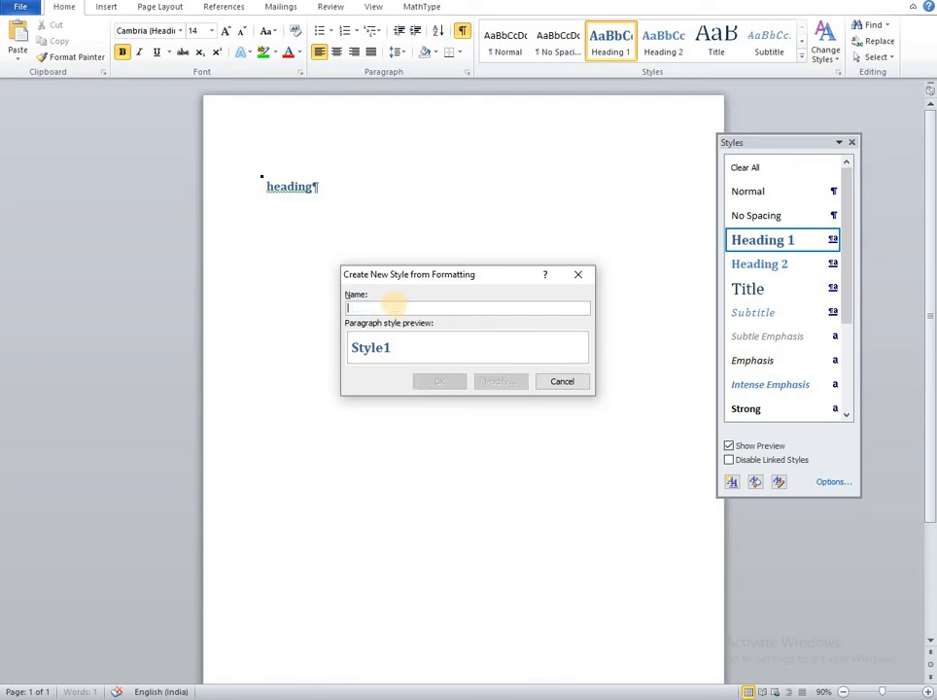
type("Test")
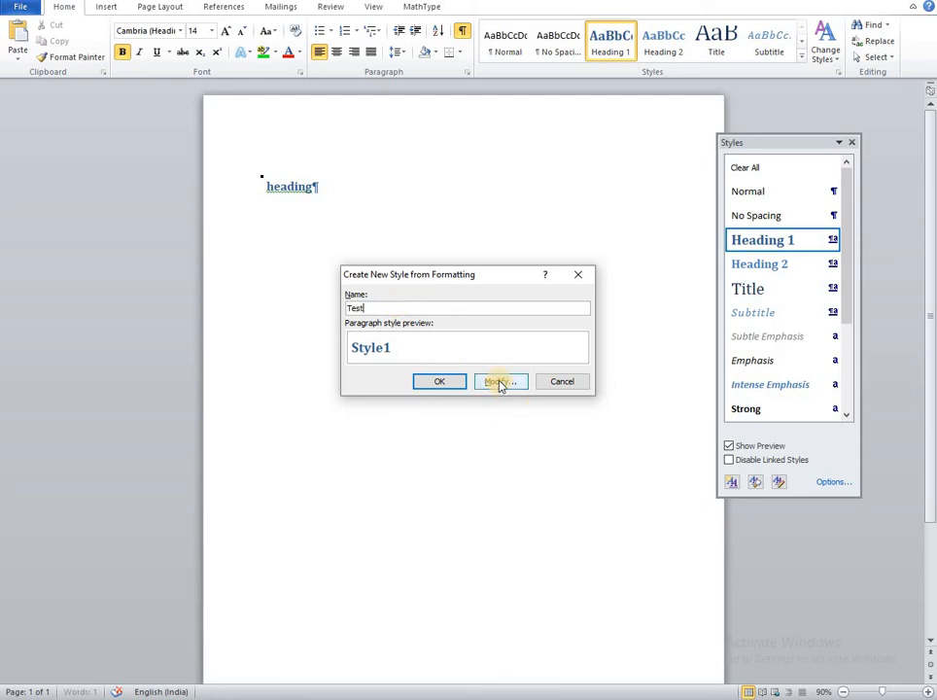
left_click(501, 383)
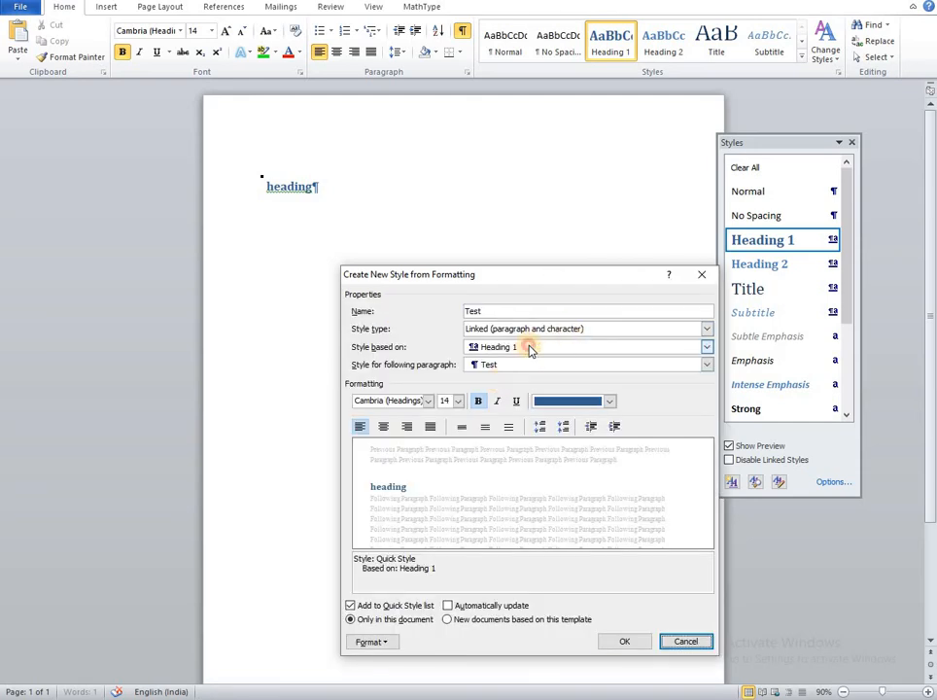
Base the Test style on Normal and set Normal as its style for the following paragraph
left_click(533, 351)
left_click(517, 360)
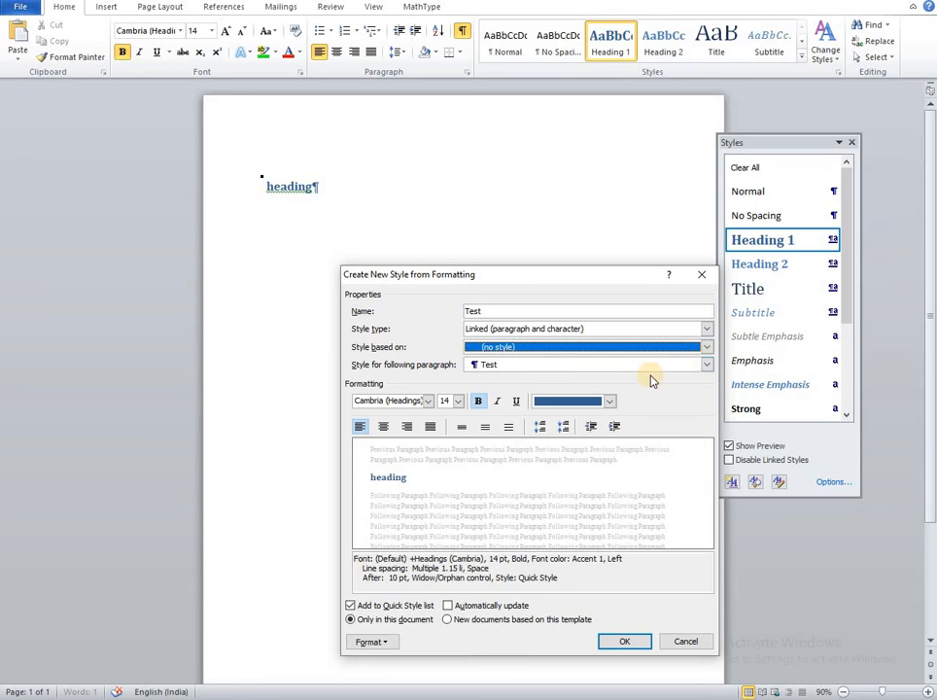
left_click(535, 352)
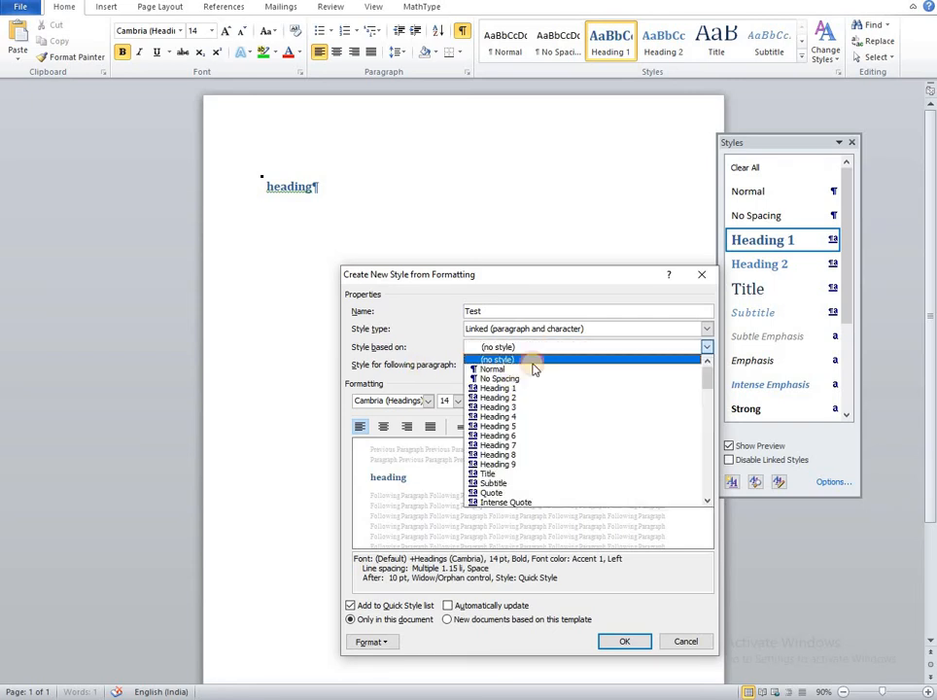
left_click(510, 370)
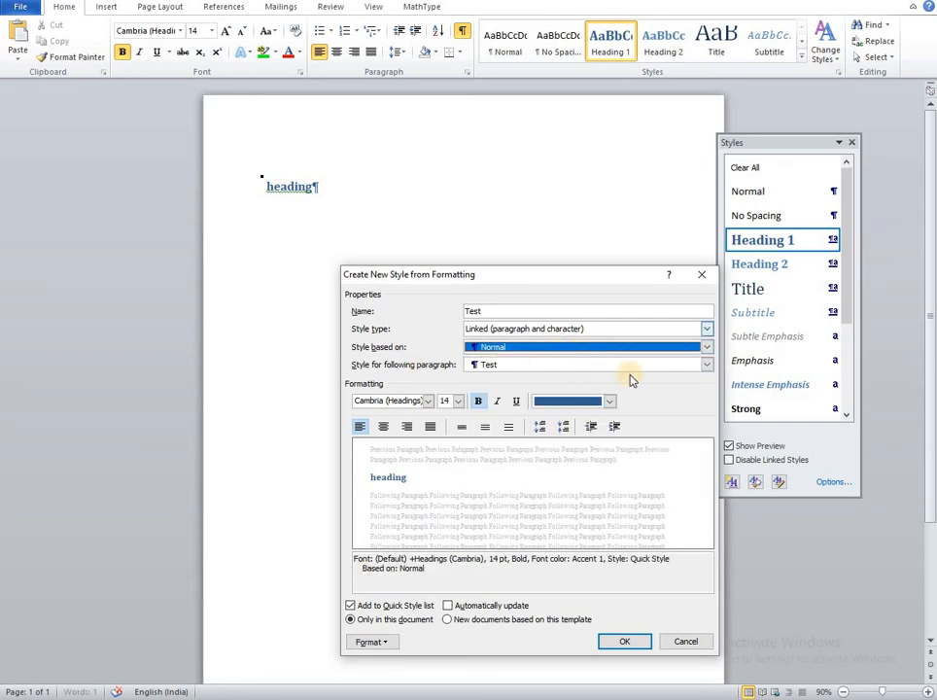
left_click(542, 370)
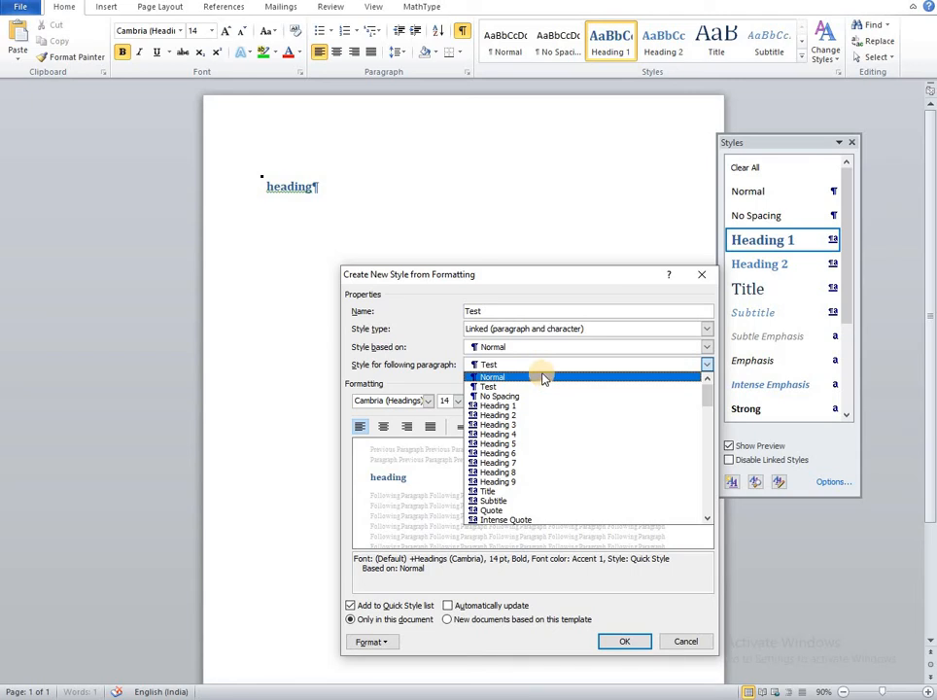
left_click(547, 377)
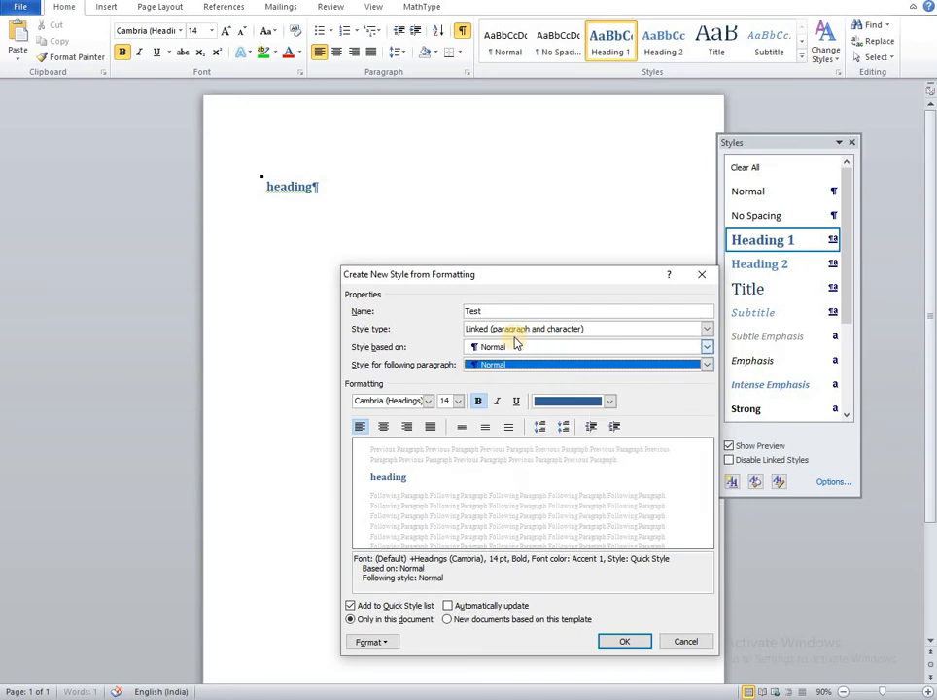
Switch the new style's type to Character and back to Linked (paragraph and character)
left_click(563, 328)
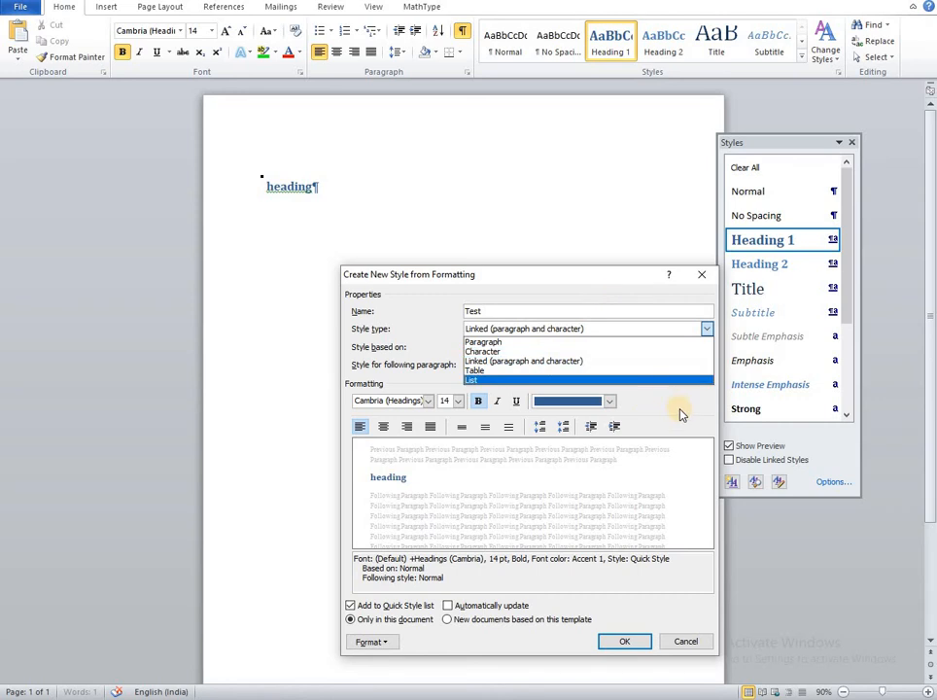
left_click(552, 362)
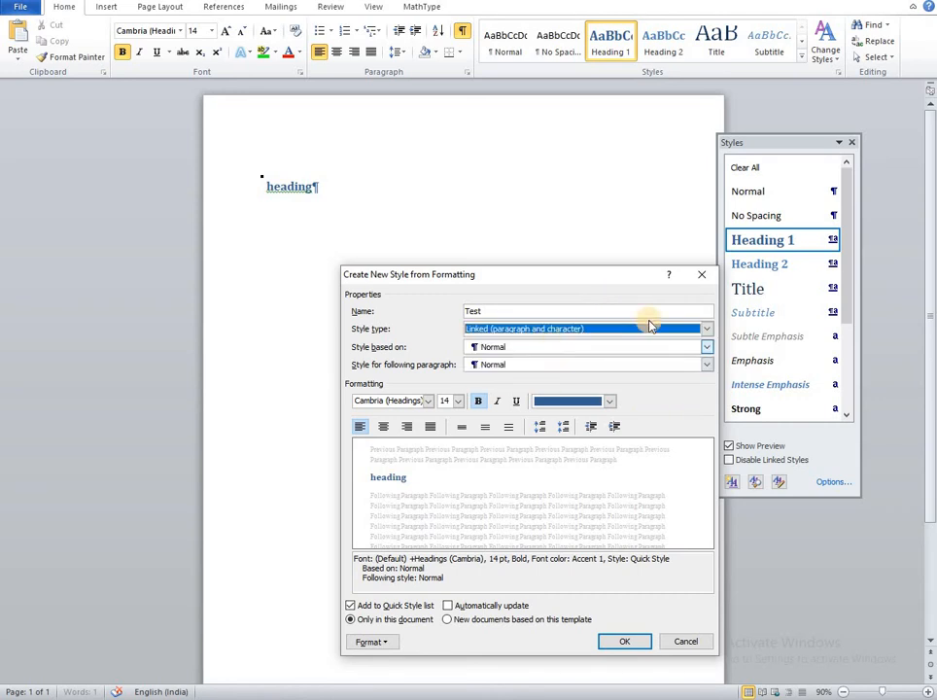
left_click(574, 328)
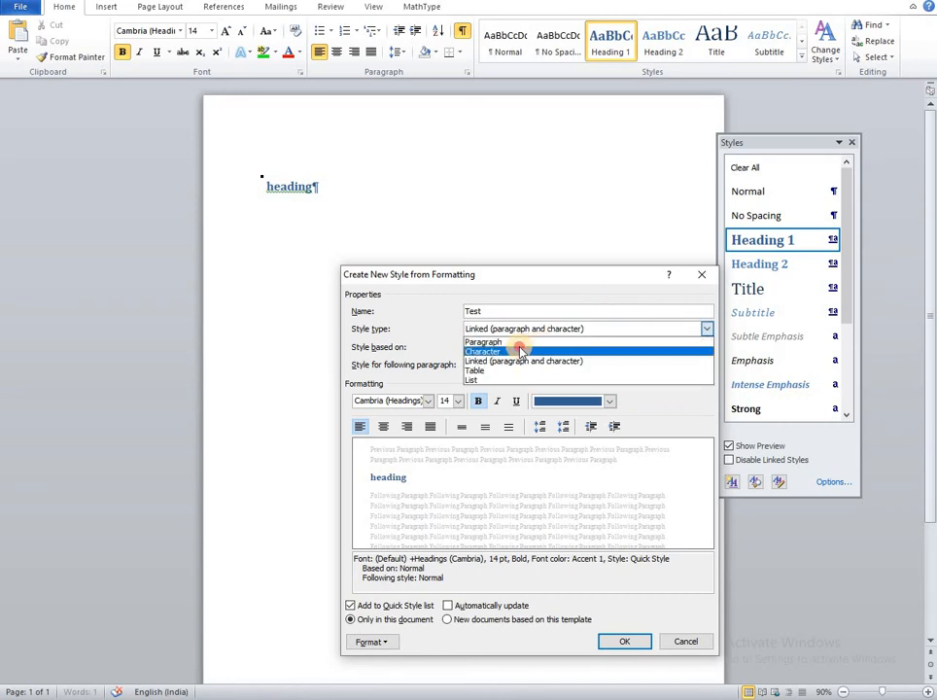
left_click(524, 351)
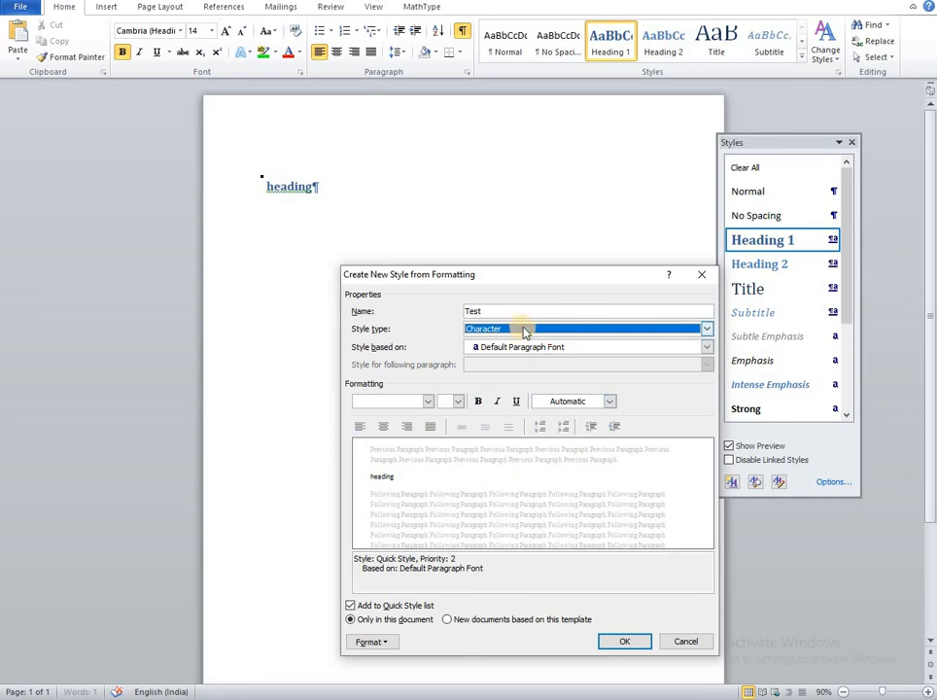
left_click(529, 329)
left_click(537, 363)
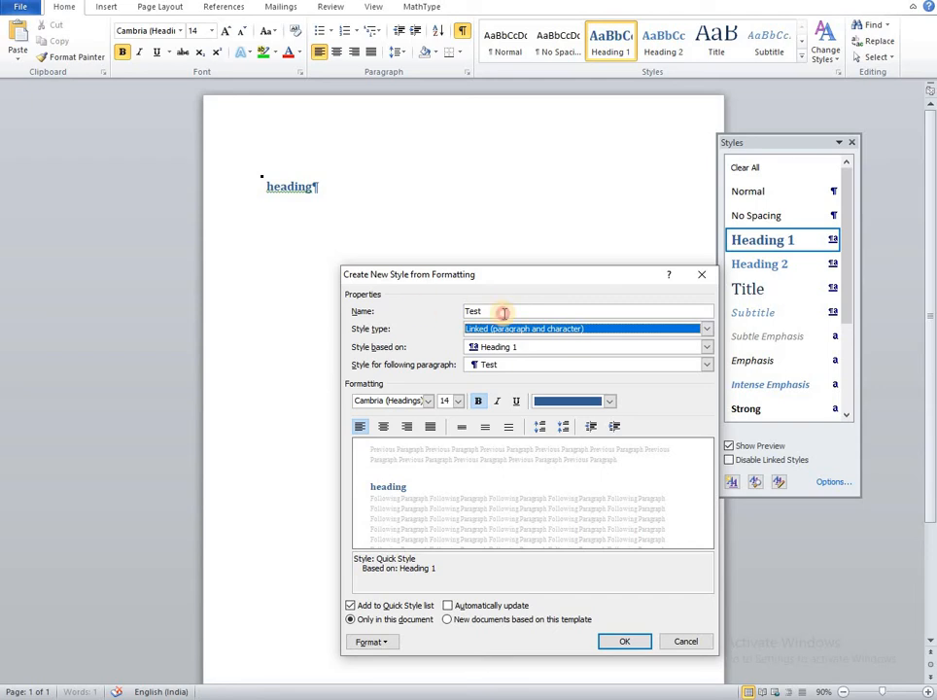
Rename the new style as testing1
left_click(519, 309)
key("BackSpace")
key("BackSpace")
key("BackSpace")
key("BackSpace")
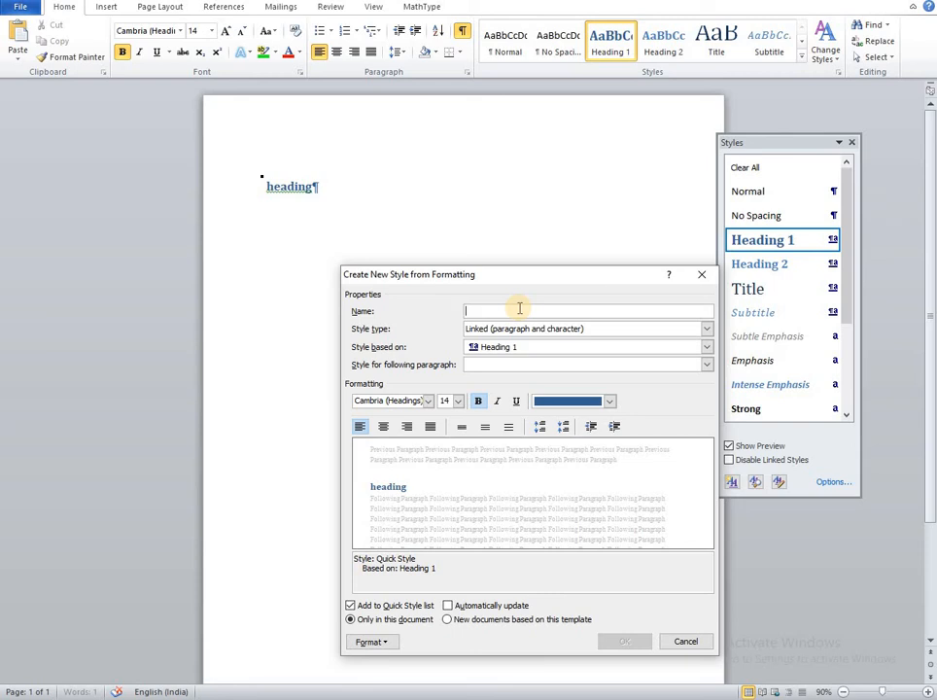
type("testing1")
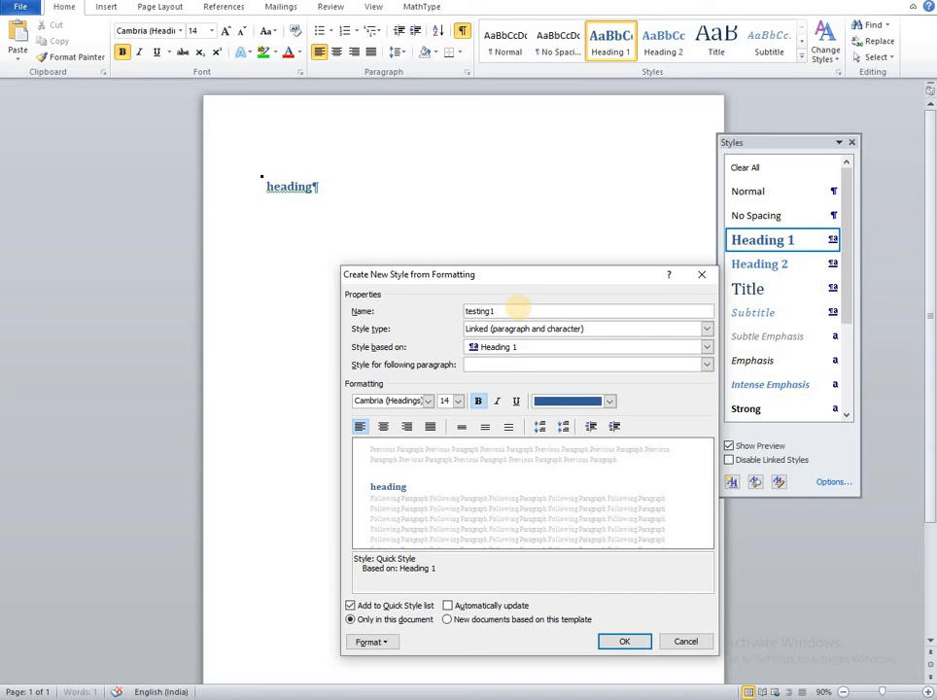
Base the testing1 style on Normal and use Normal as the style for the following paragraph
left_click(532, 349)
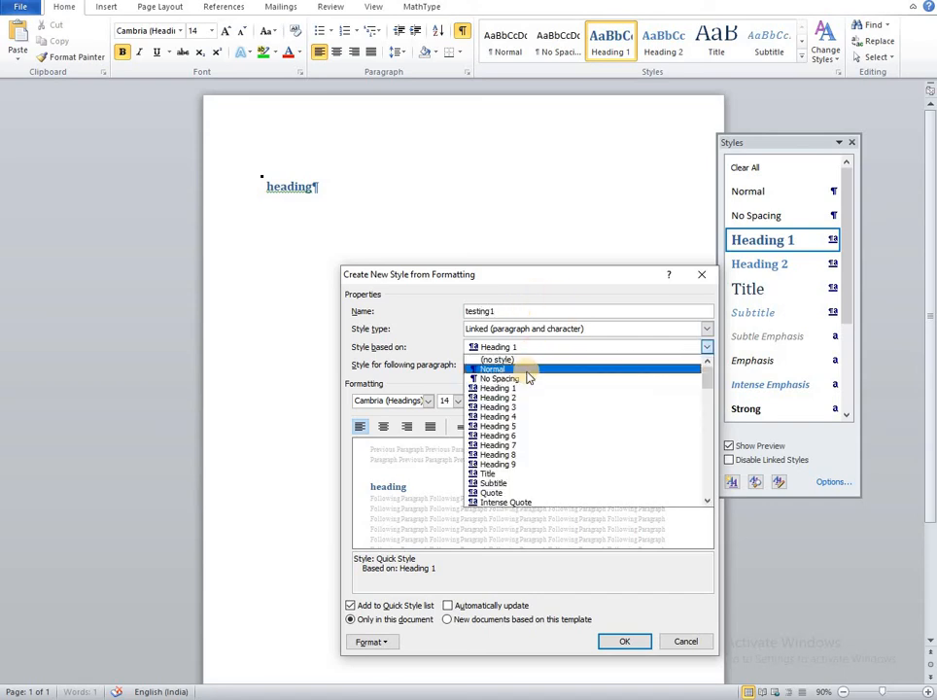
left_click(523, 359)
left_click(522, 365)
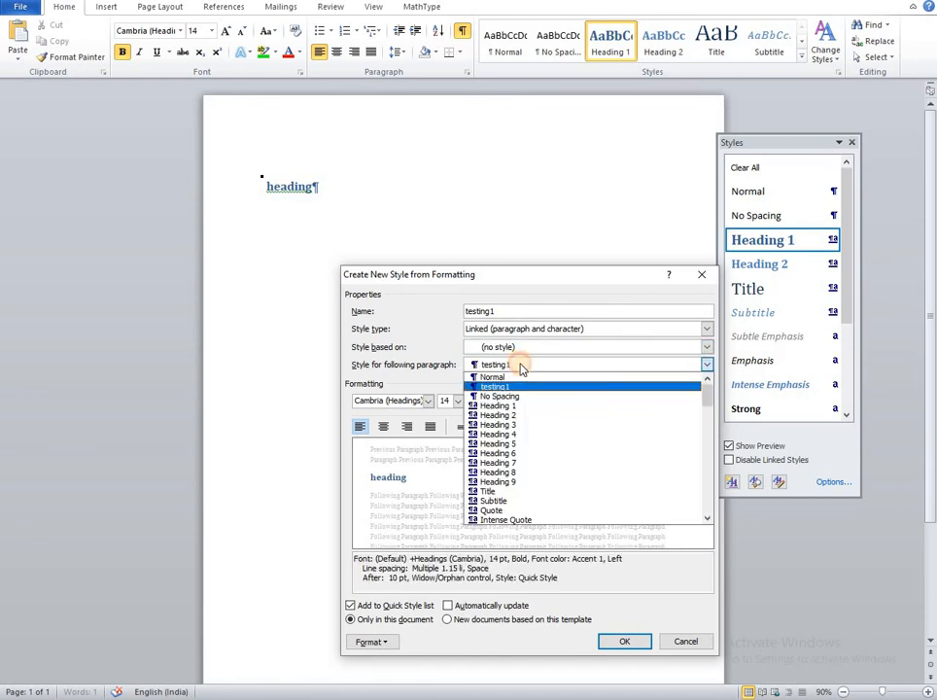
left_click(500, 377)
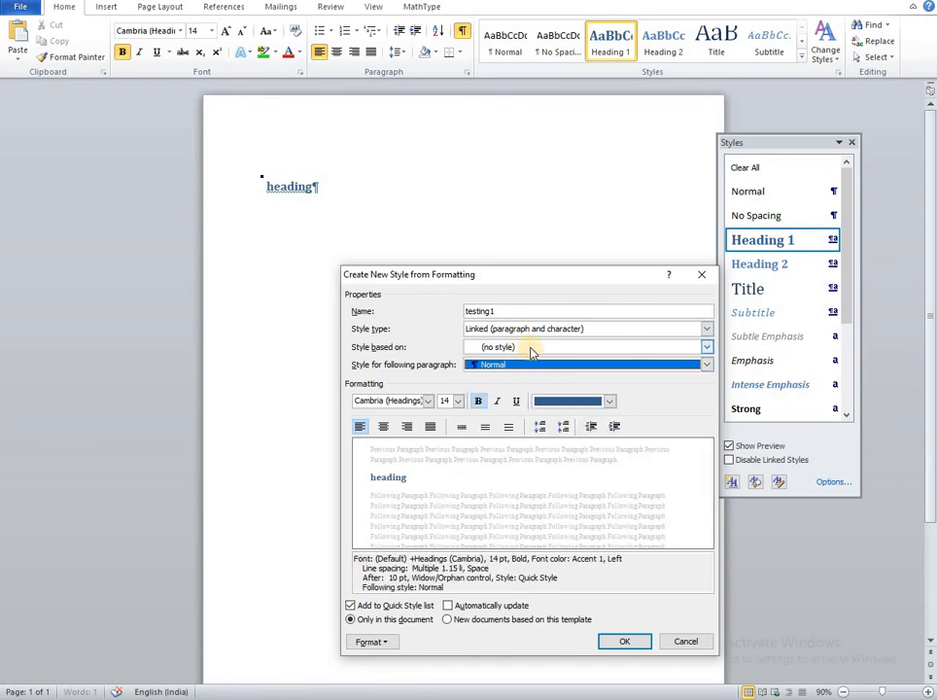
left_click(531, 349)
left_click(522, 367)
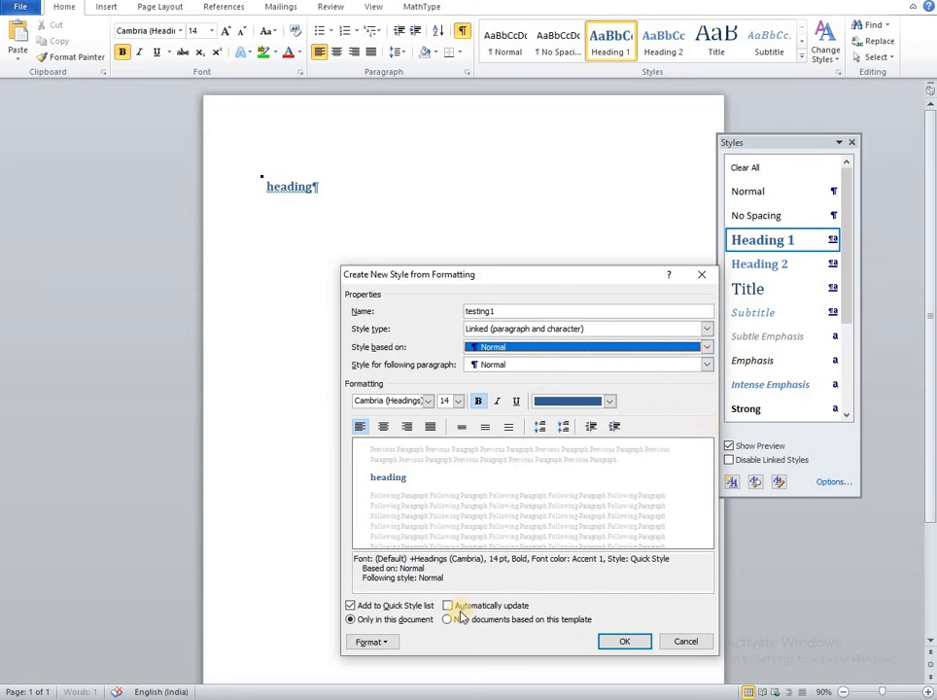
Set the left paragraph indentation of the testing1 style to 1 cm
left_click(369, 642)
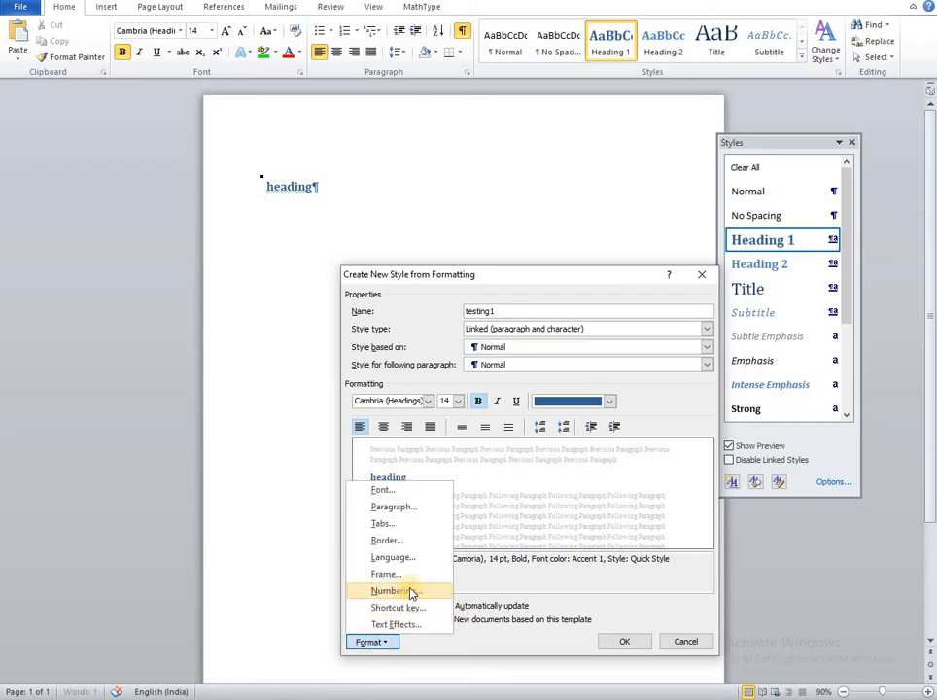
left_click(407, 508)
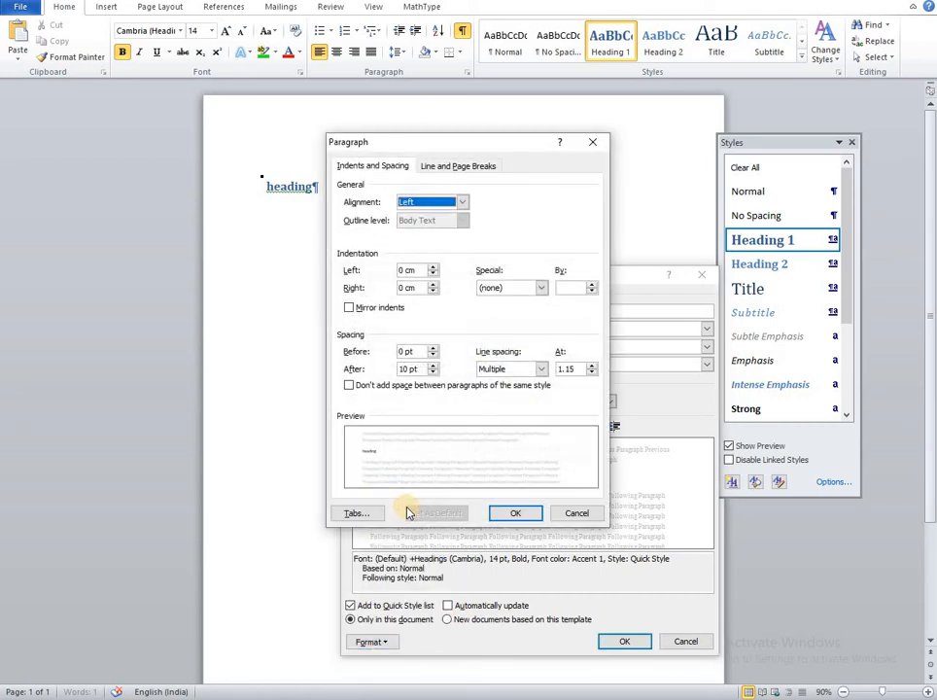
left_click(433, 271)
left_click(433, 270)
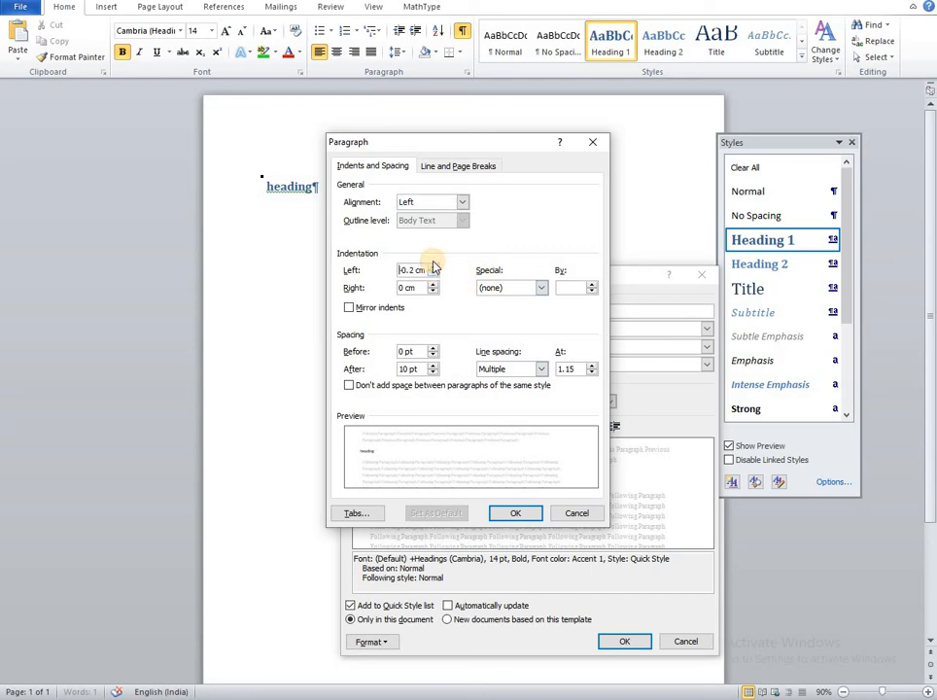
left_click(434, 269)
left_click(434, 269)
left_click(433, 270)
left_click(434, 270)
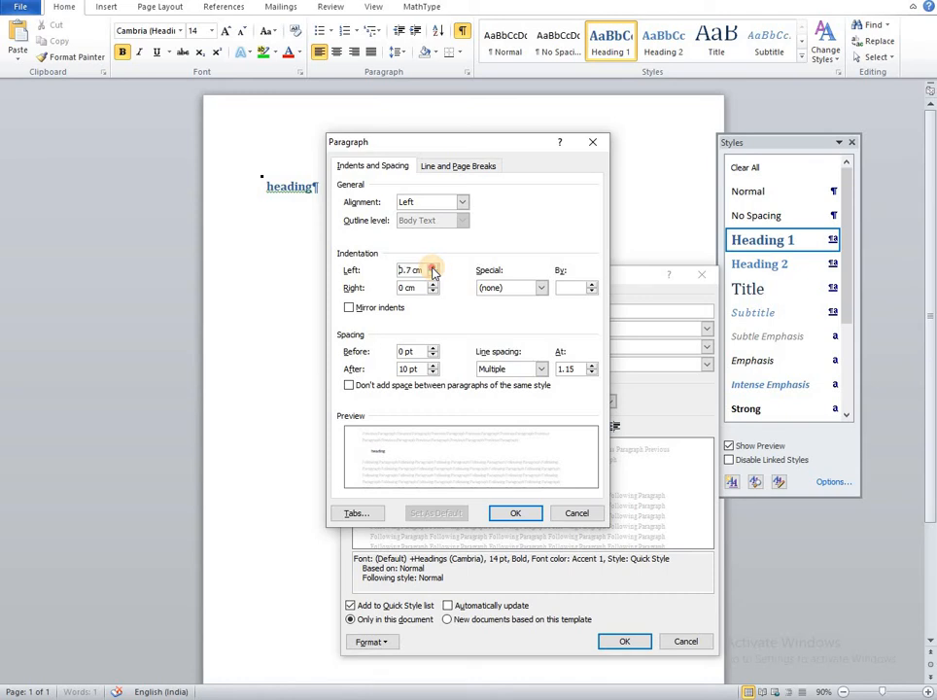
left_click(433, 269)
left_click(433, 270)
Set the spacing before the paragraph to 30 pt and accept the testing1 style's paragraph settings
left_click(433, 349)
left_click(434, 349)
left_click(434, 349)
left_click(434, 349)
left_click(434, 349)
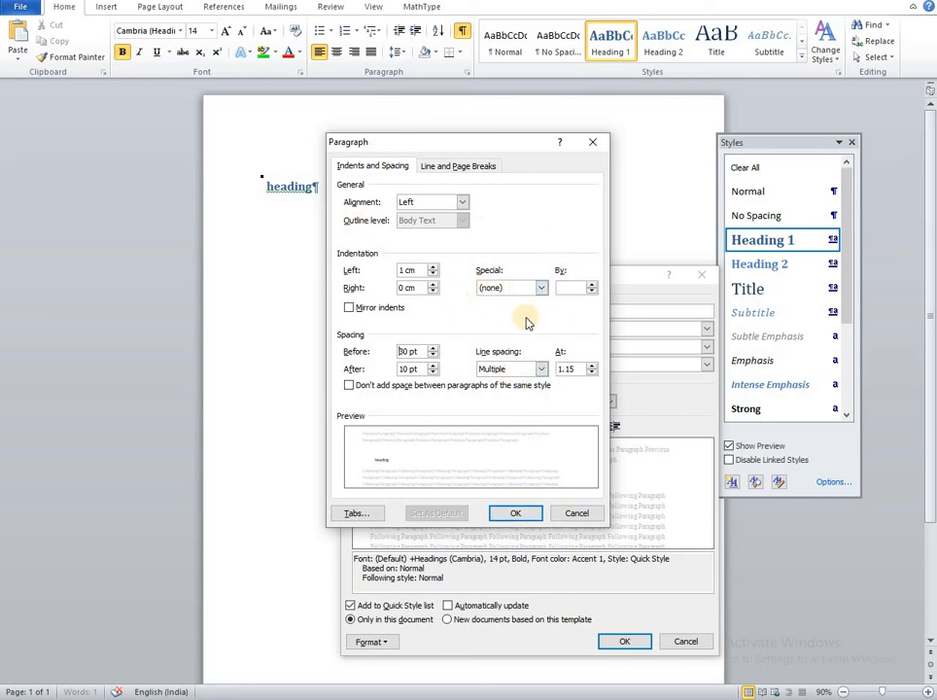
left_click(525, 518)
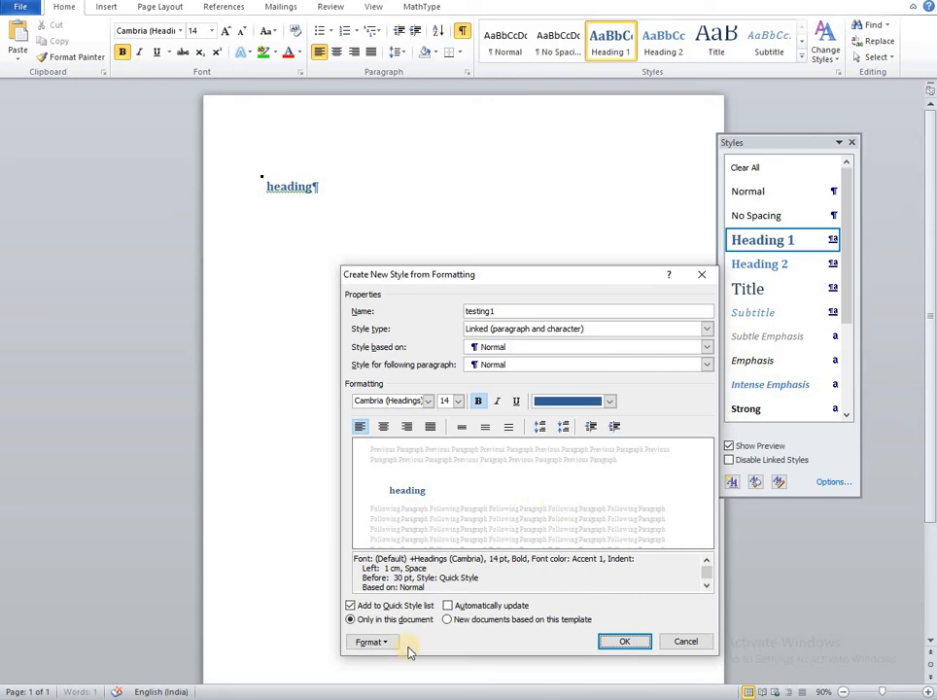
Assign Ctrl+H as the keyboard shortcut for the testing1 style, saving it in Normal.dotm
left_click(371, 642)
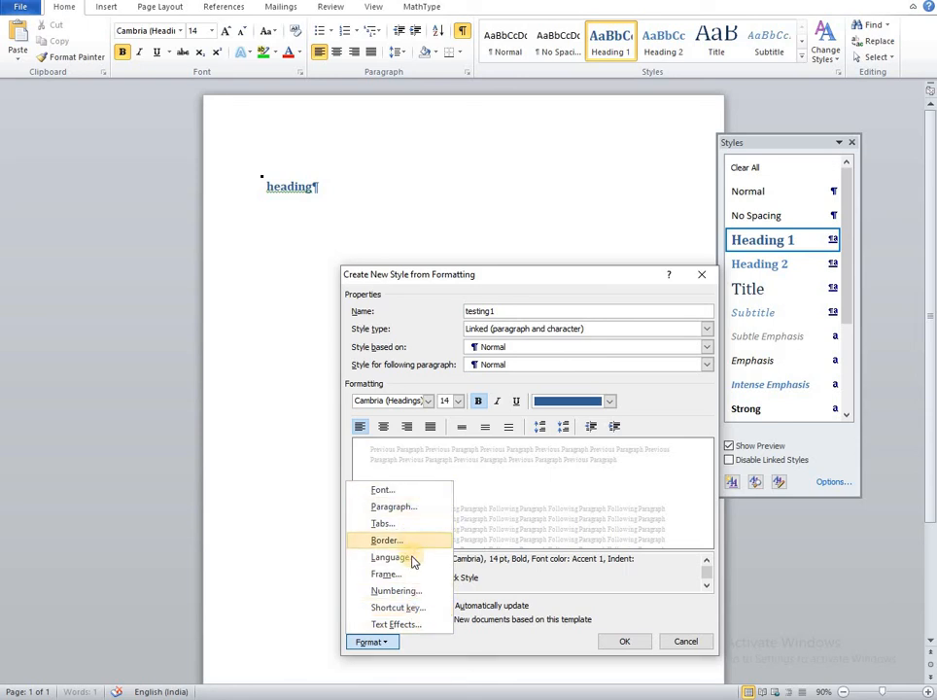
left_click(416, 608)
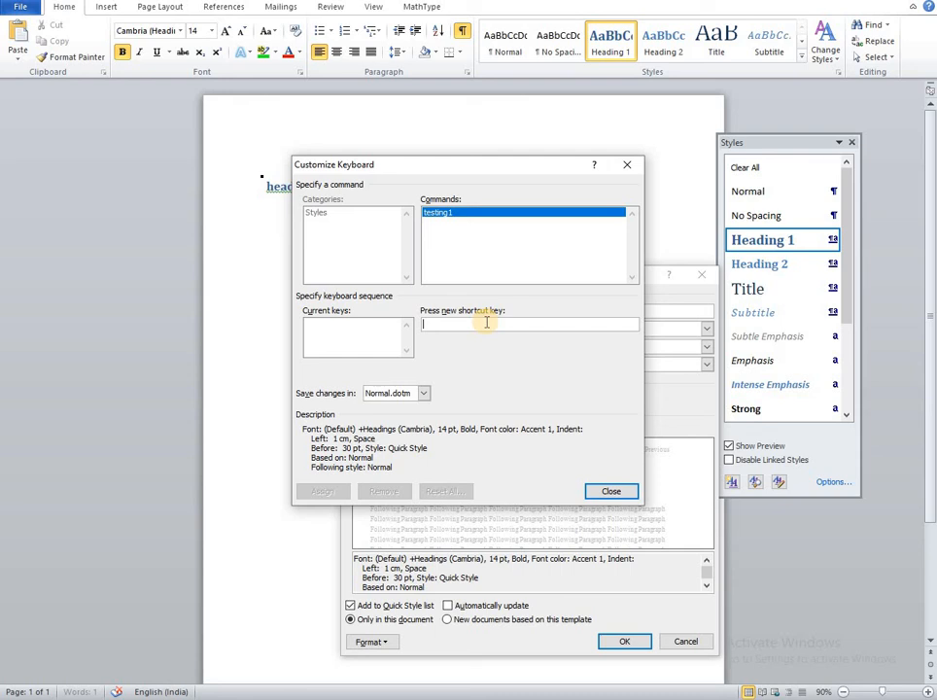
key("ctrl+h")
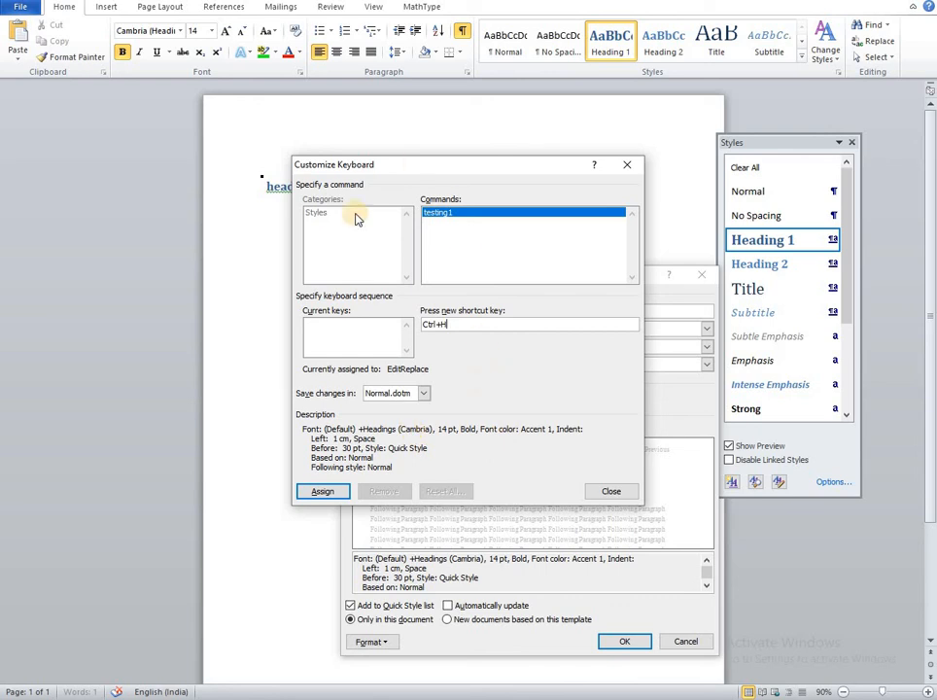
left_click(324, 492)
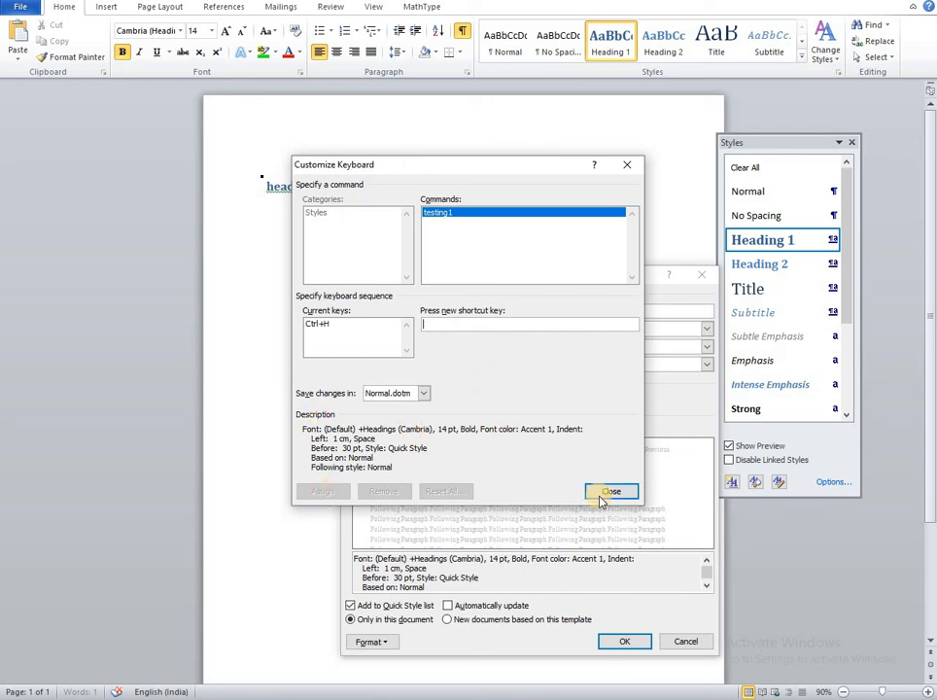
left_click(610, 494)
left_click(627, 643)
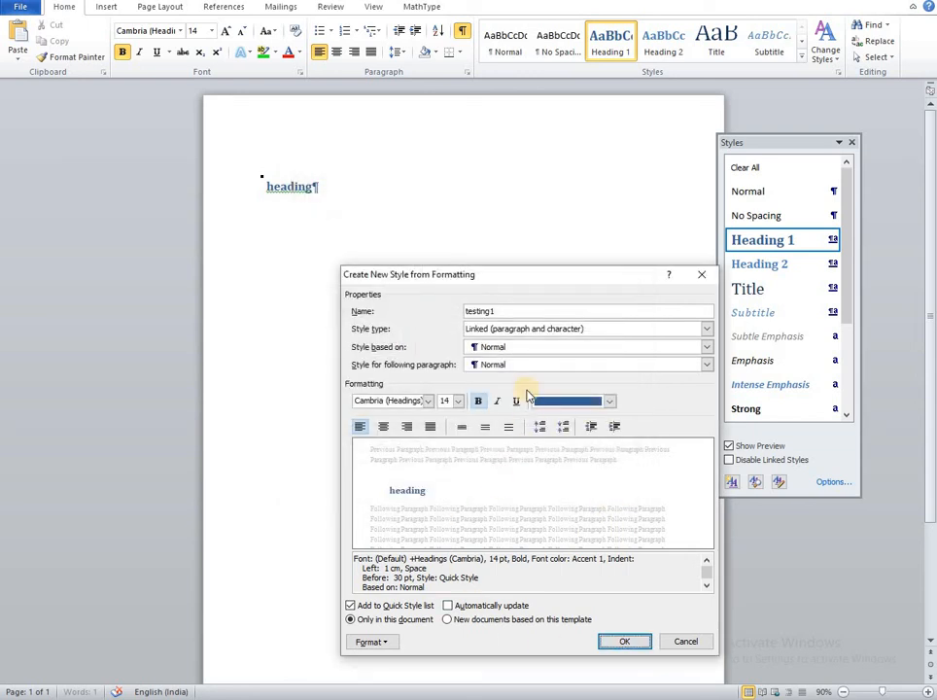
Set the testing1 style's font color to the standard color Red
left_click(608, 401)
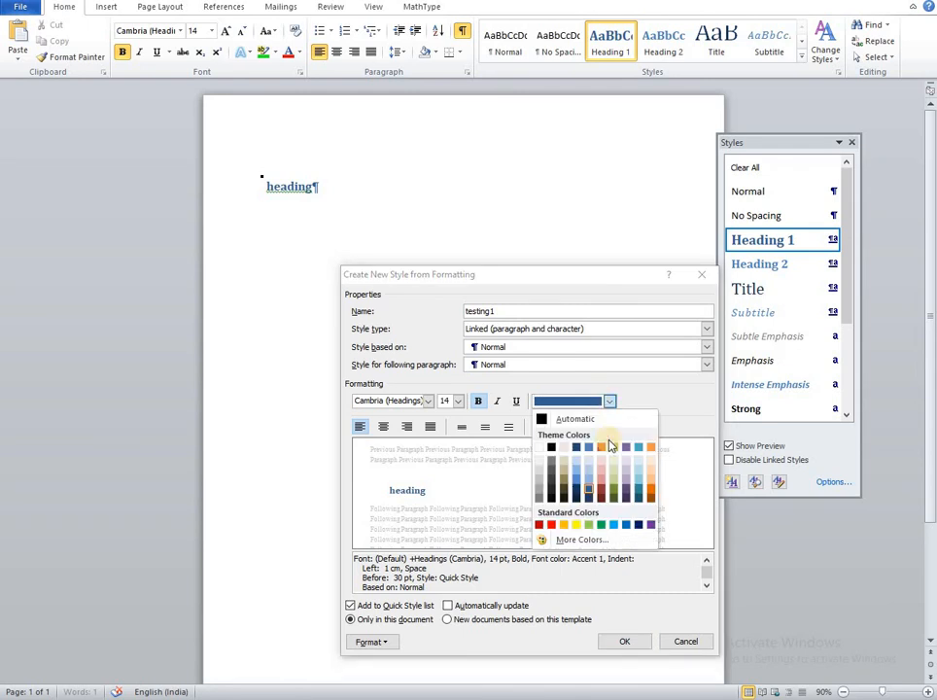
left_click(549, 525)
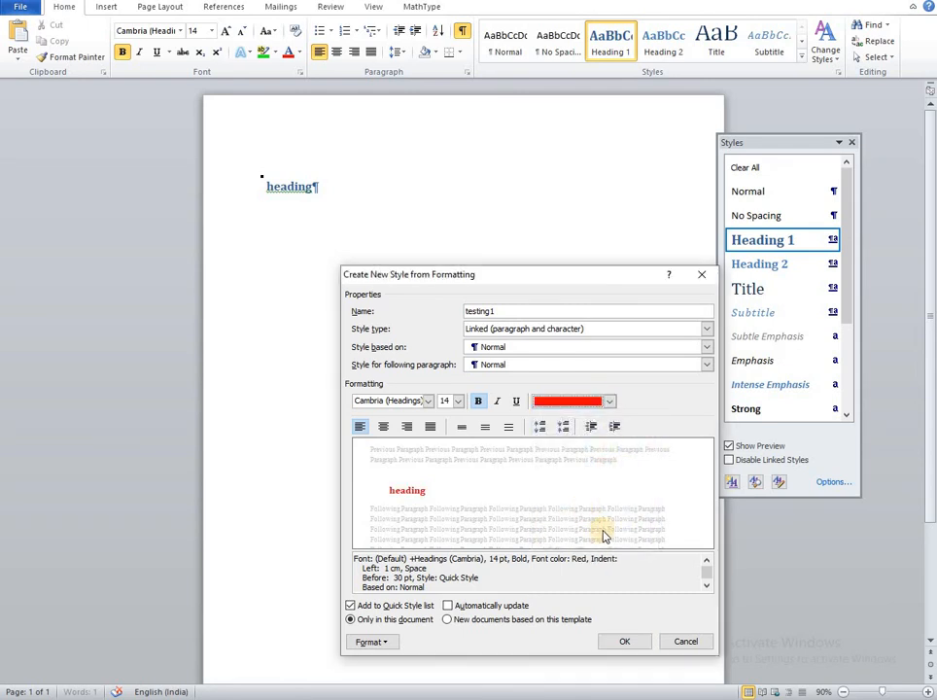
left_click(627, 642)
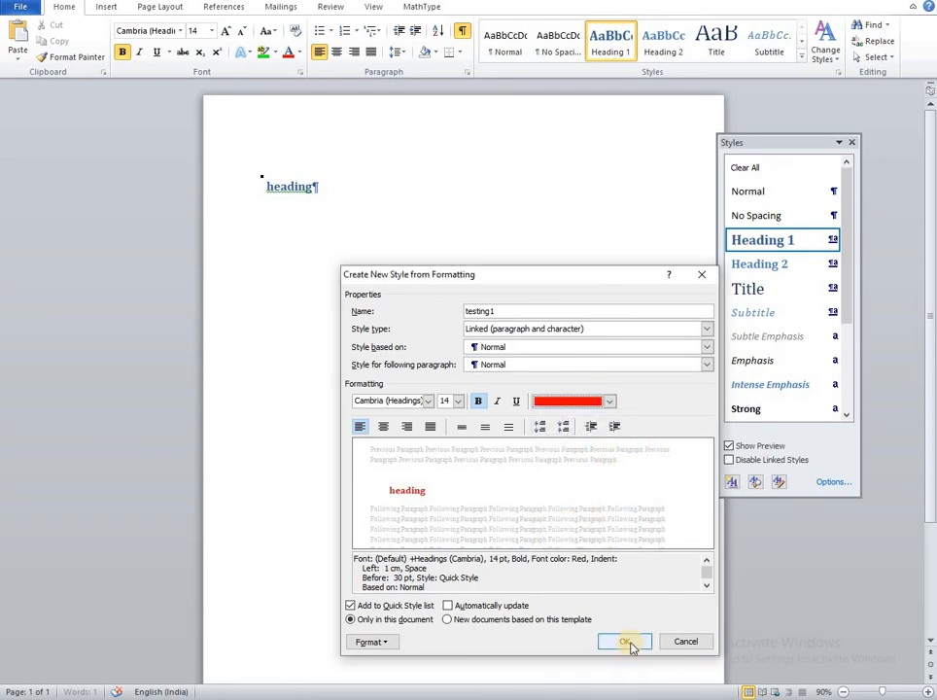
Set the testing1 style's font size to 22 and finish creating the style
left_click(458, 401)
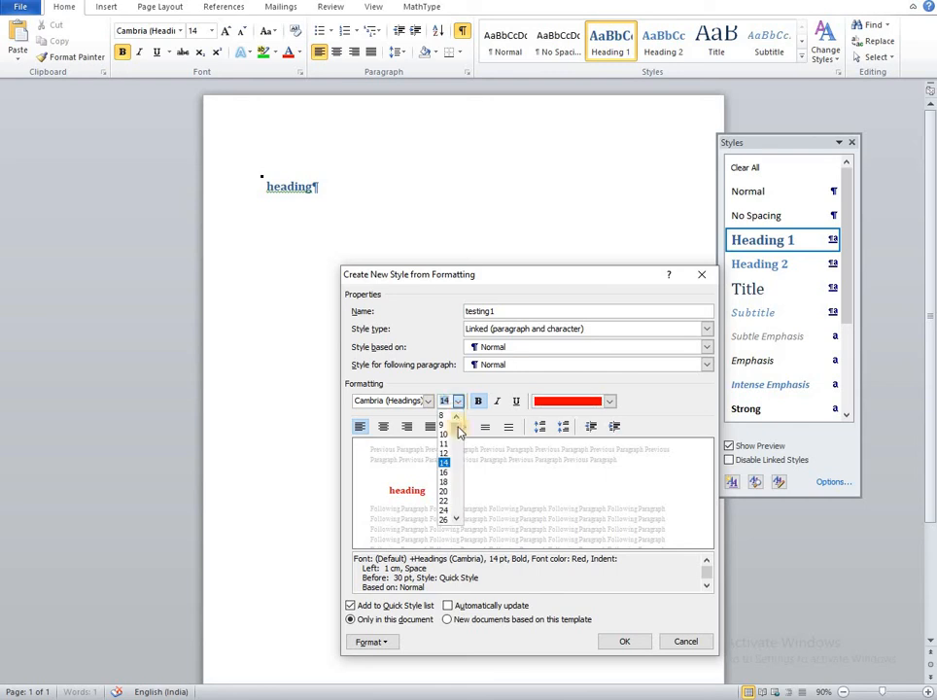
left_click(371, 642)
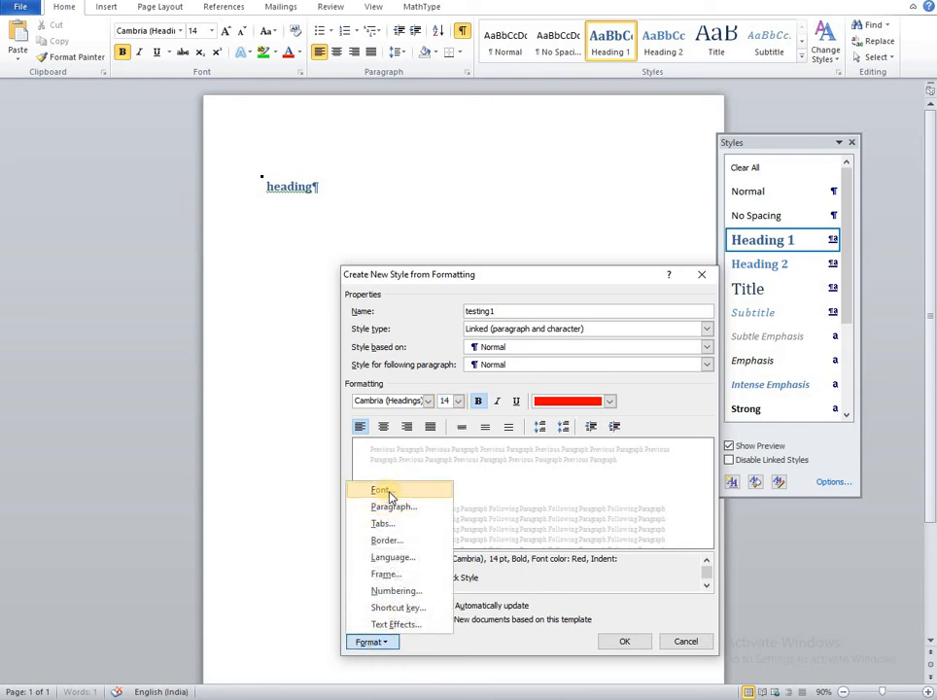
left_click(458, 407)
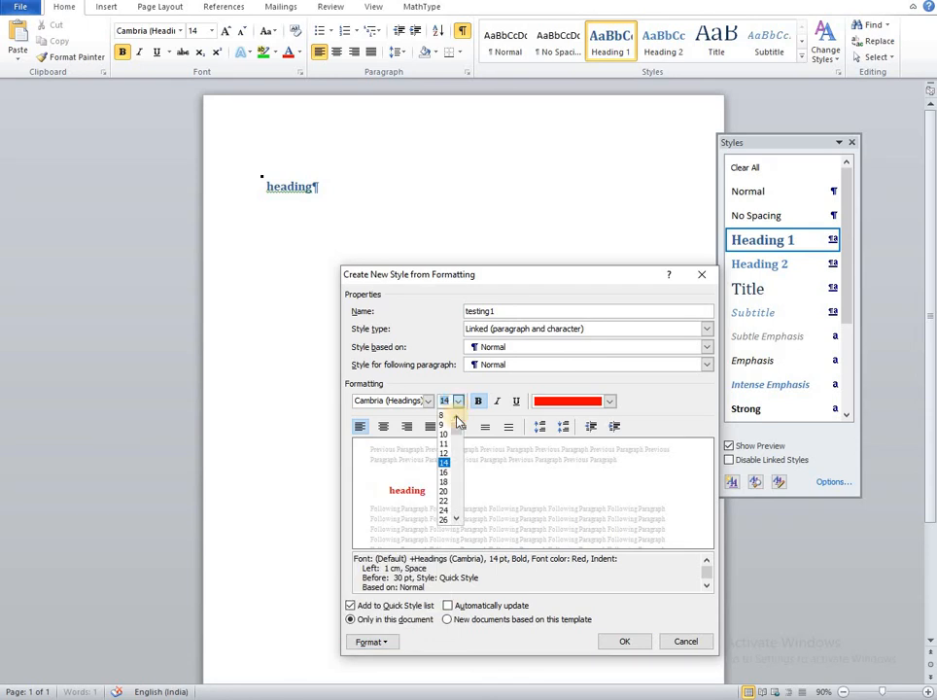
left_click(443, 501)
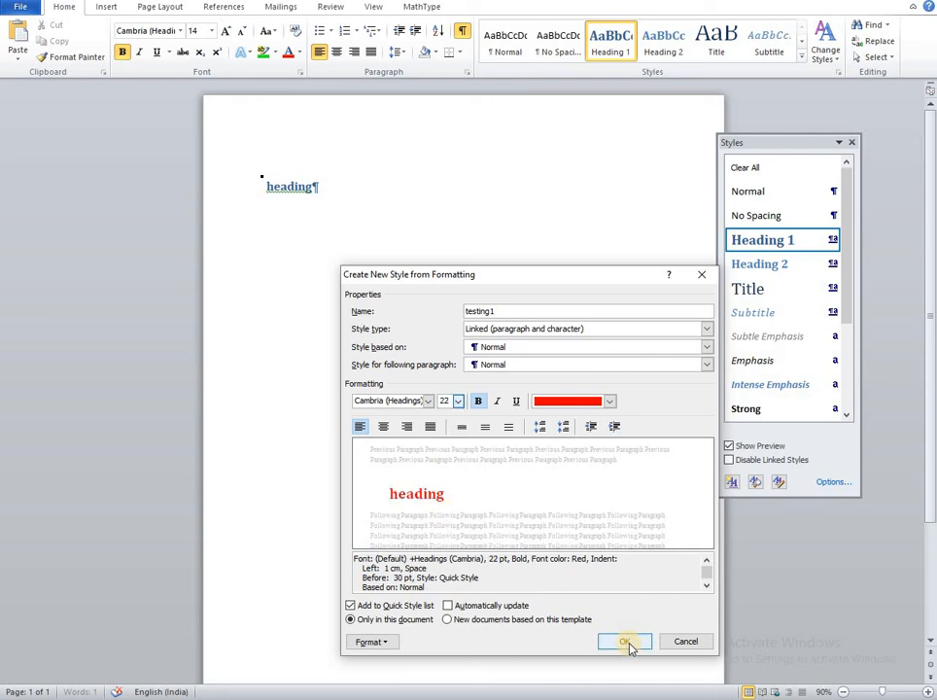
left_click(627, 643)
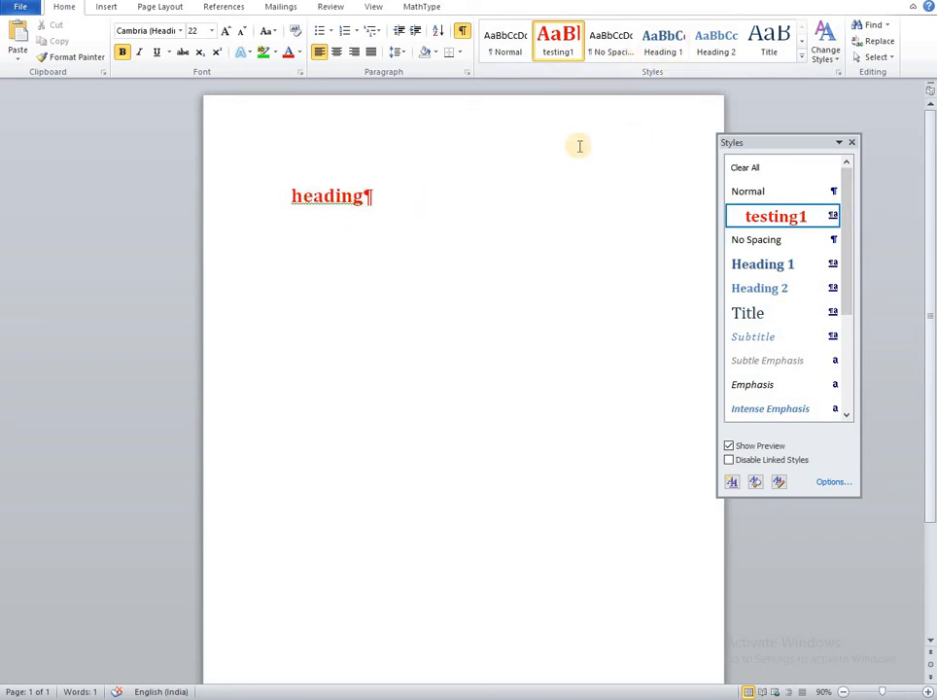
Compare the styles by switching the heading line to Heading 1 and back to testing1 twice
left_click(654, 49)
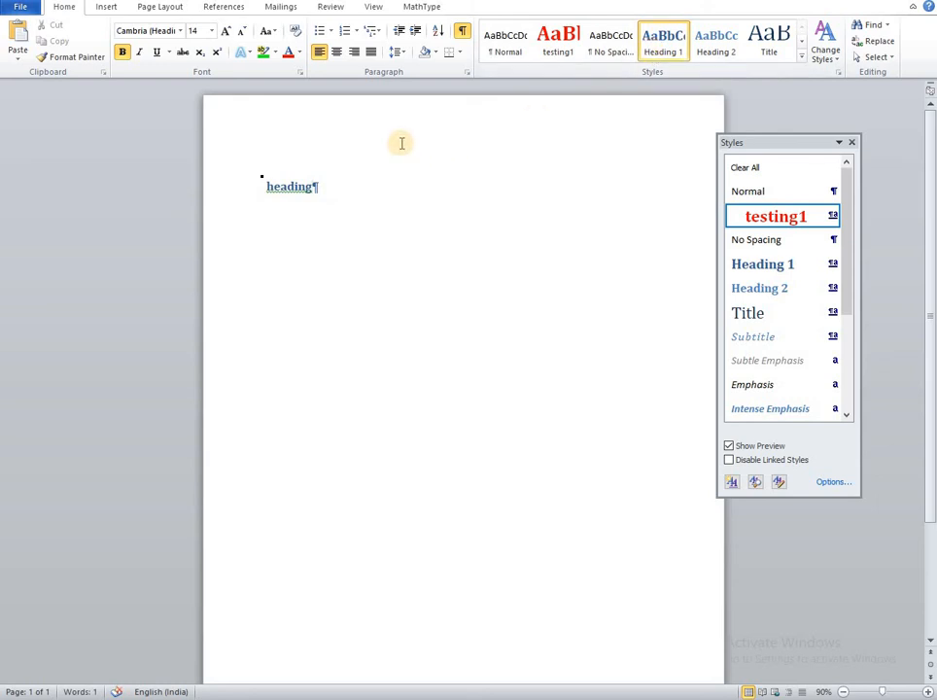
key("ctrl+z")
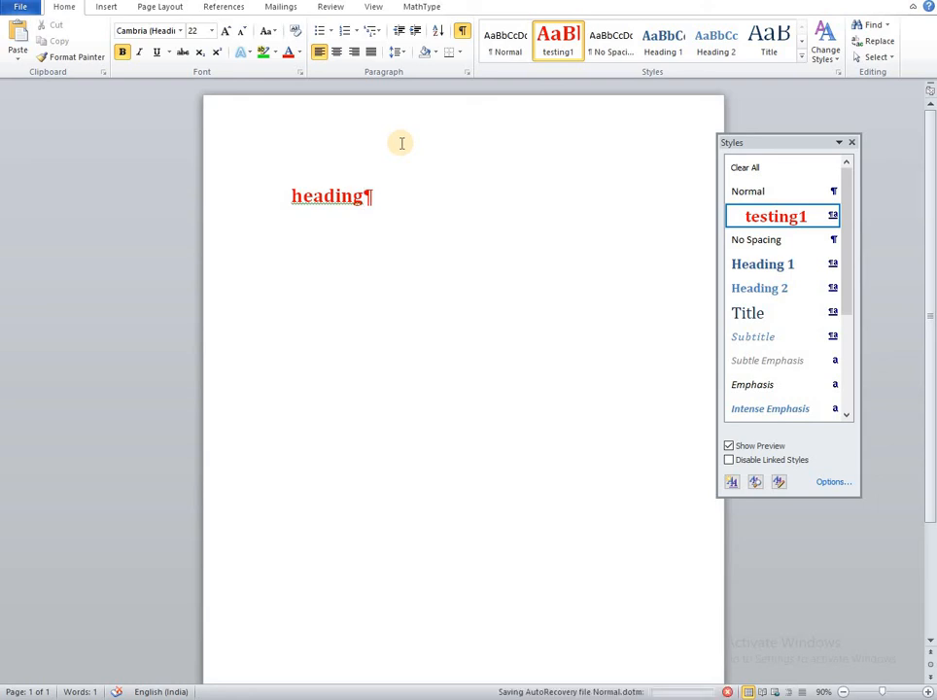
left_click(671, 49)
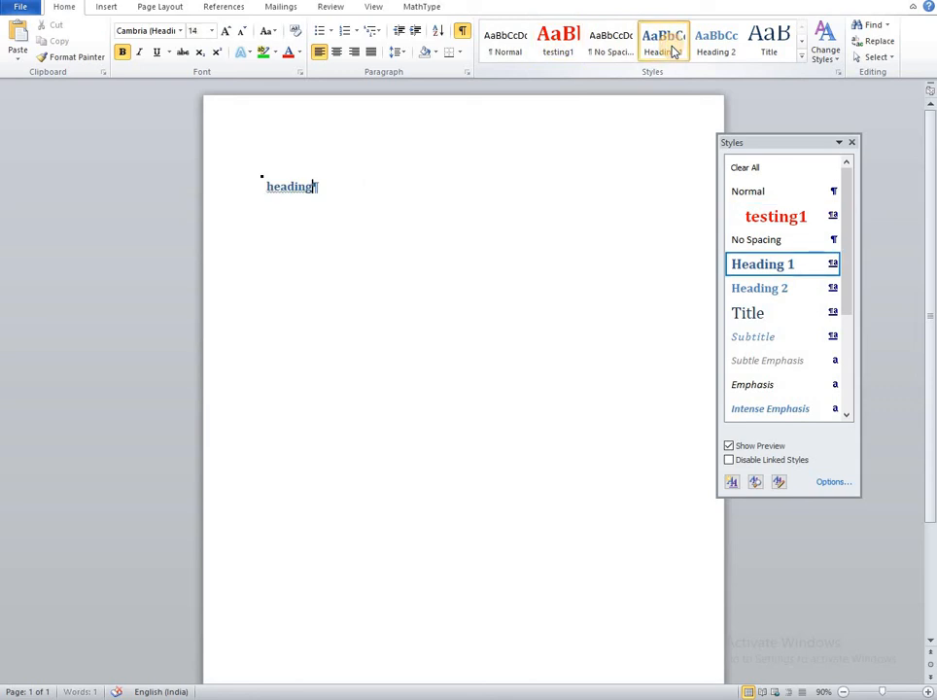
left_click(559, 41)
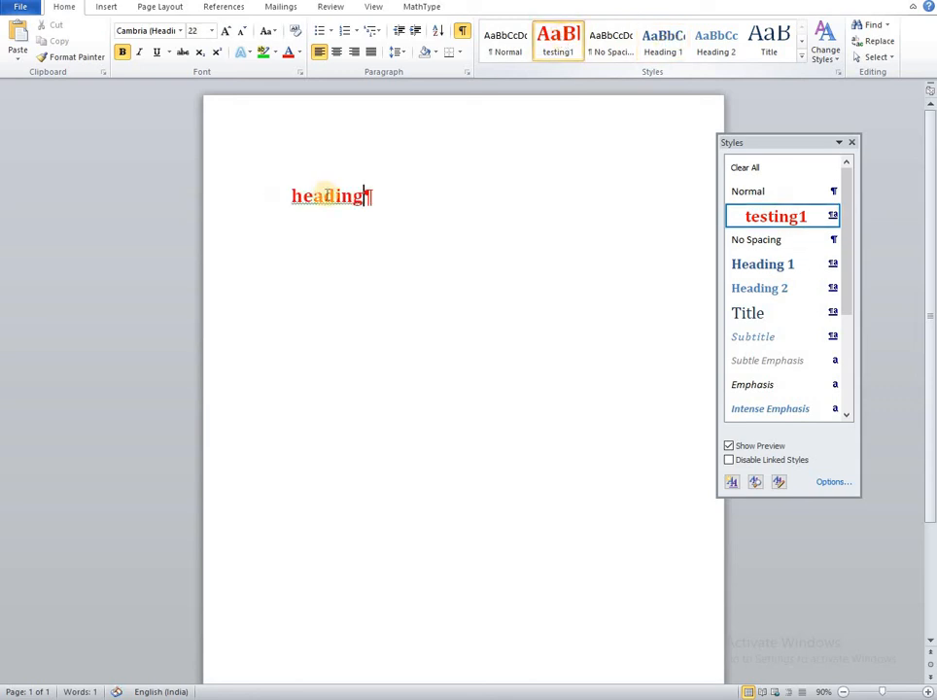
Start a new paragraph below the heading line
left_click(359, 221)
key("Return")
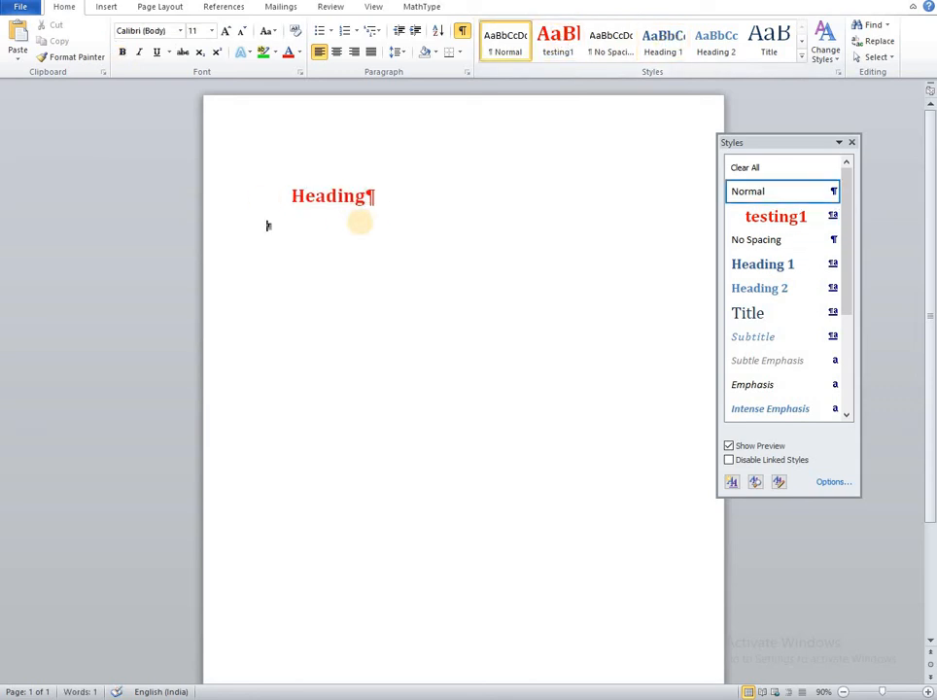